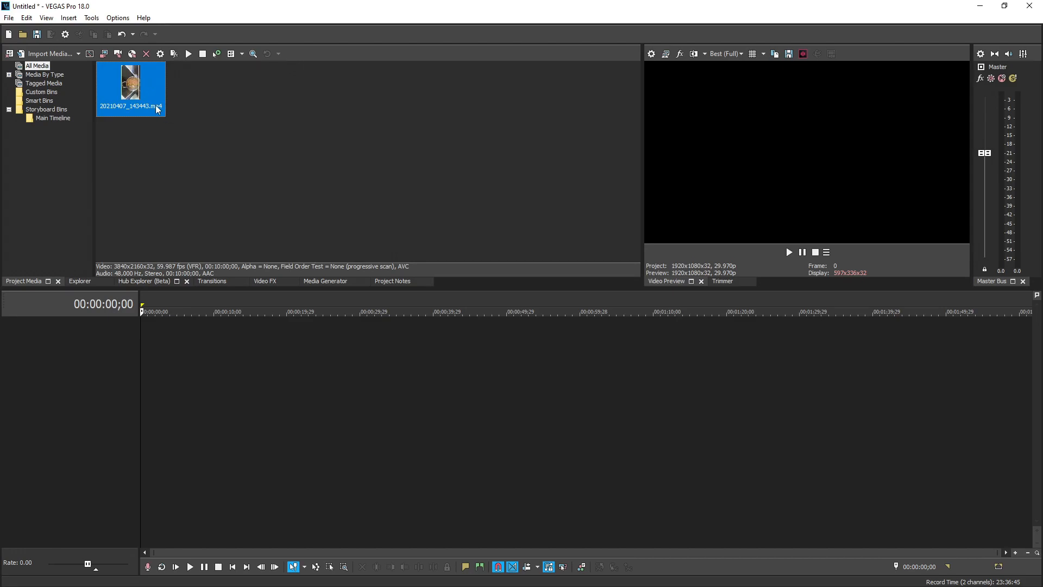
Place the 20210407_143443 clip at the start of the timeline, matching the project to its format, and delete its audio track.
{"action": "left_click_drag", "start_coordinate": [107, 111], "coordinate": [147, 380]}
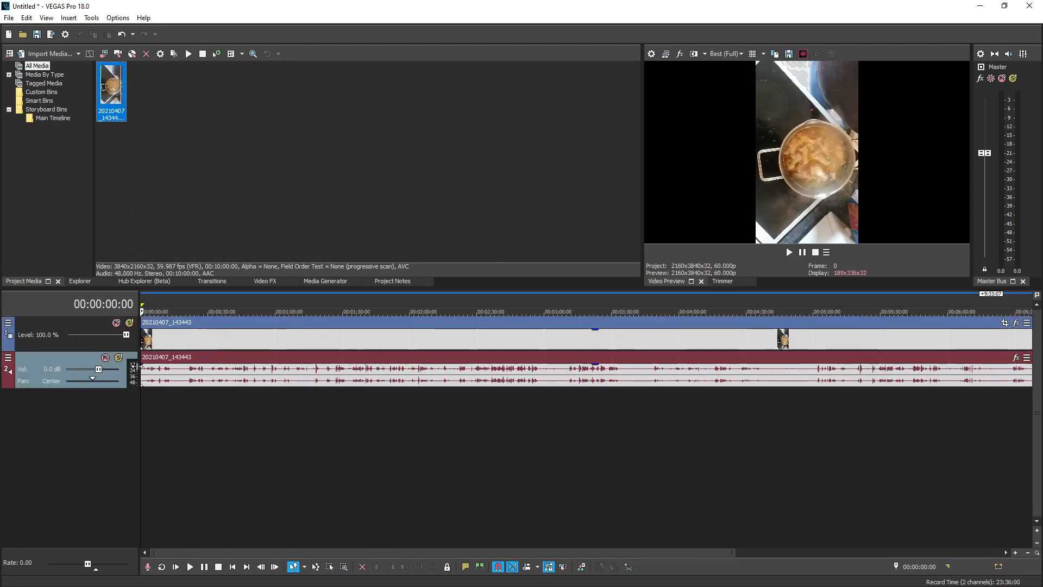
{"action": "left_click", "coordinate": [40, 360]}
{"action": "key", "text": "Delete"}
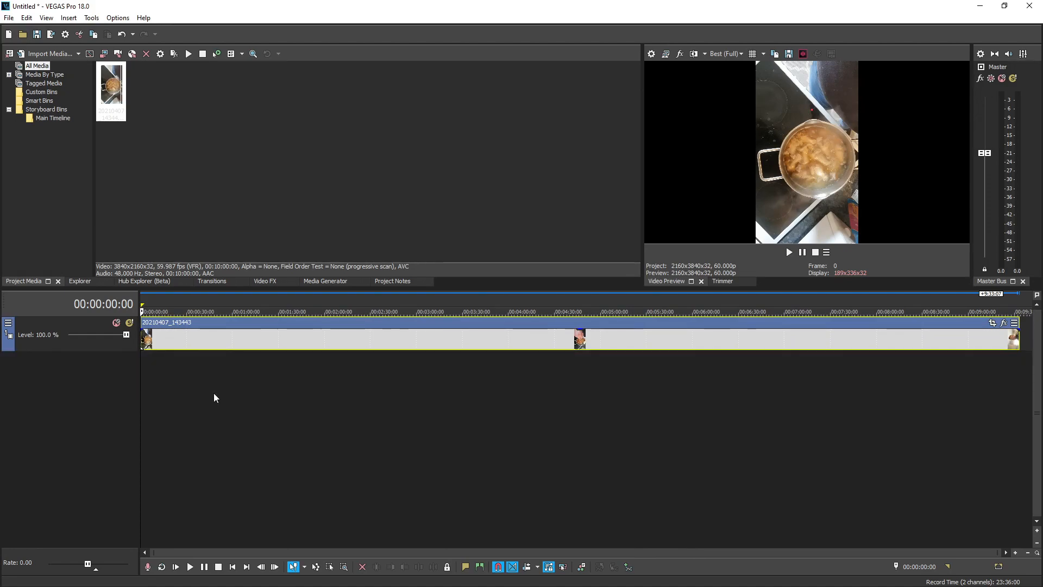
Review the clip's footage at several points from its start to about 8:43 to check its orientation.
{"action": "left_click", "coordinate": [152, 339]}
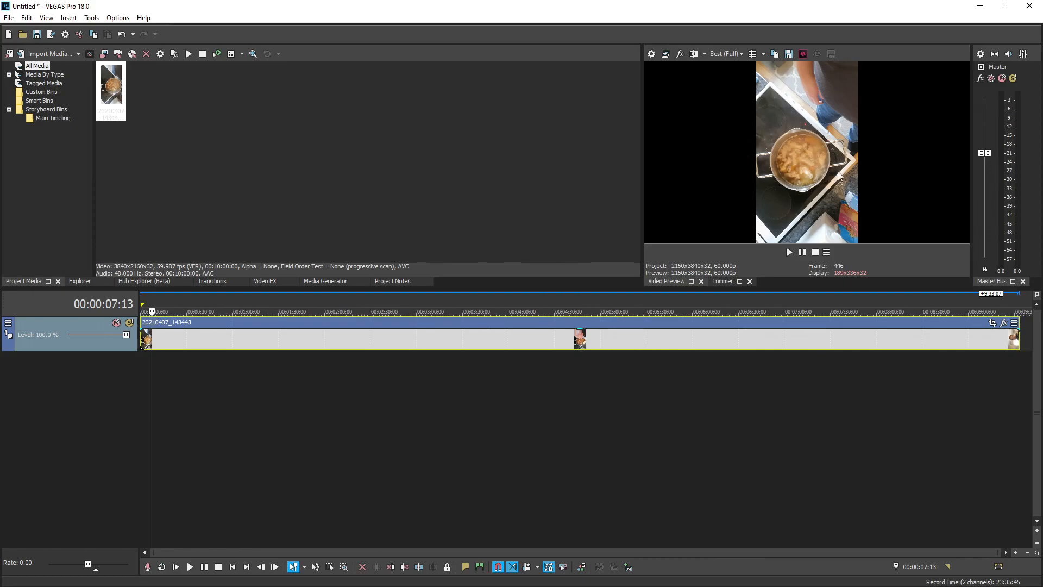
{"action": "mouse_move", "coordinate": [162, 334]}
{"action": "left_mouse_down"}
{"action": "mouse_move", "coordinate": [183, 337]}
{"action": "mouse_move", "coordinate": [174, 347]}
{"action": "mouse_move", "coordinate": [218, 337]}
{"action": "mouse_move", "coordinate": [181, 337]}
{"action": "left_mouse_up"}
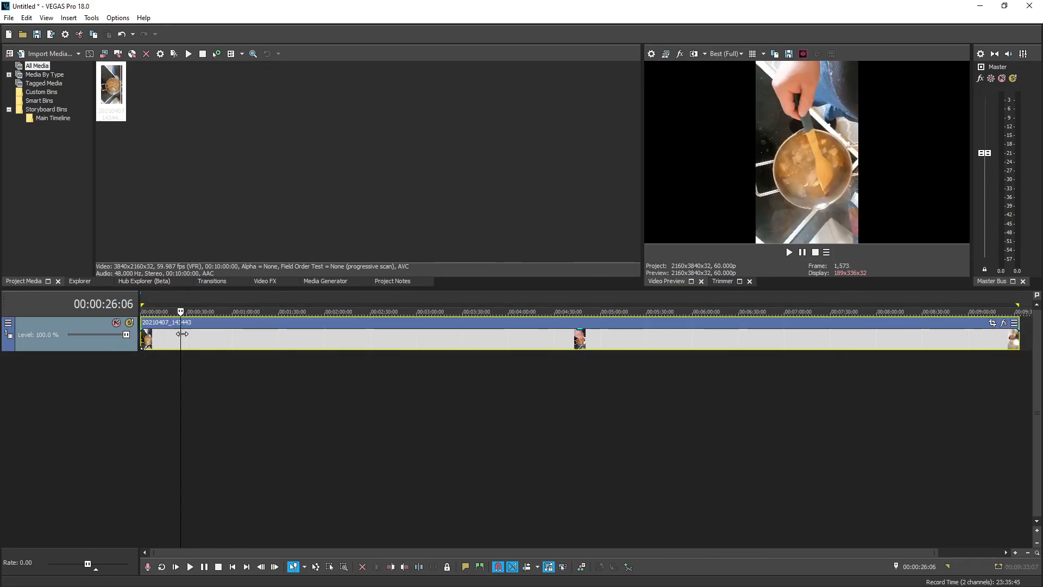
{"action": "key", "text": "space"}
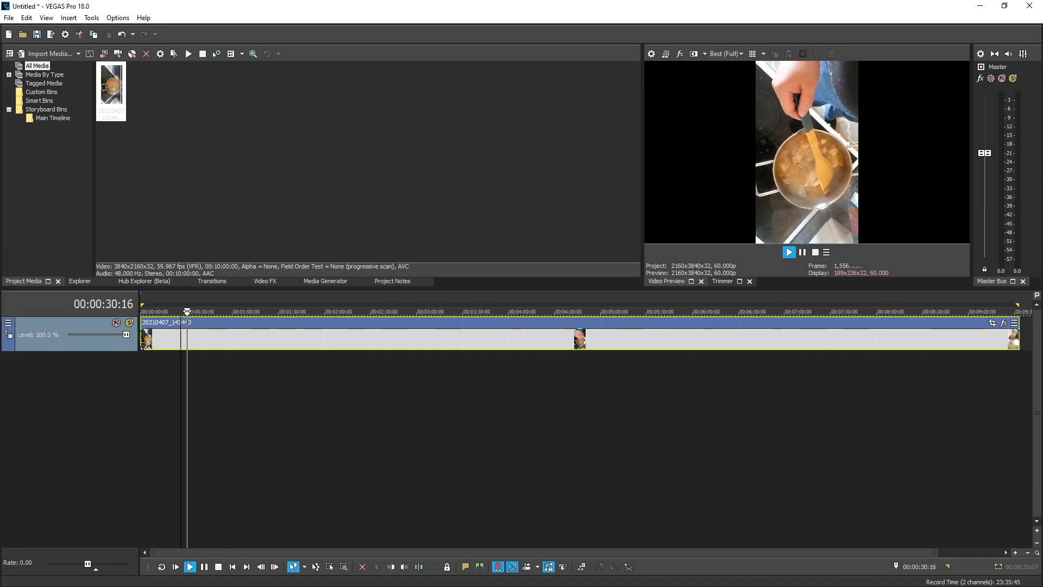
{"action": "key", "text": "Return"}
{"action": "left_click", "coordinate": [303, 340]}
{"action": "left_click_drag", "start_coordinate": [425, 337], "coordinate": [428, 337]}
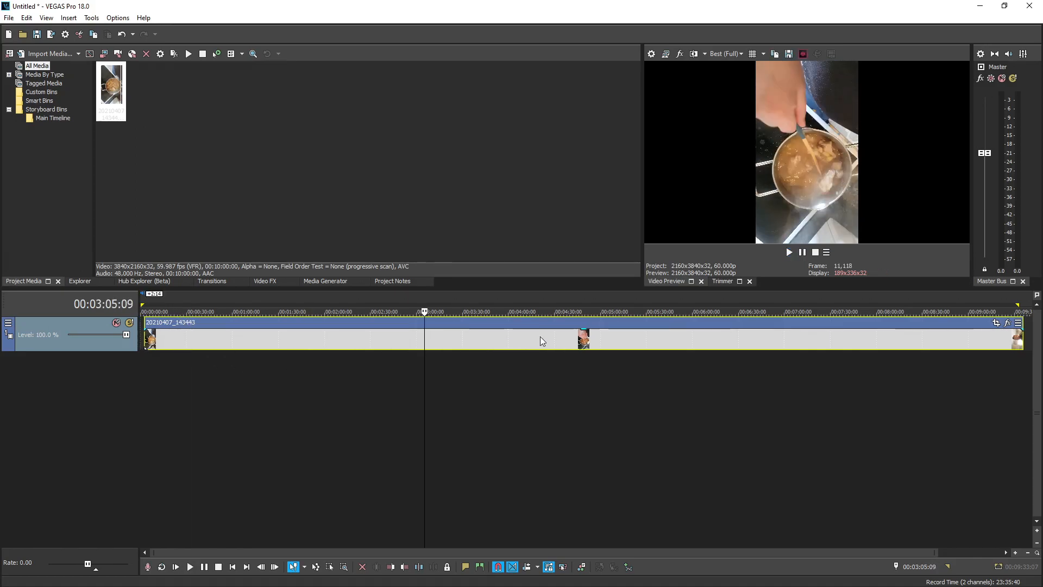
{"action": "left_click", "coordinate": [554, 337]}
{"action": "left_click", "coordinate": [644, 336]}
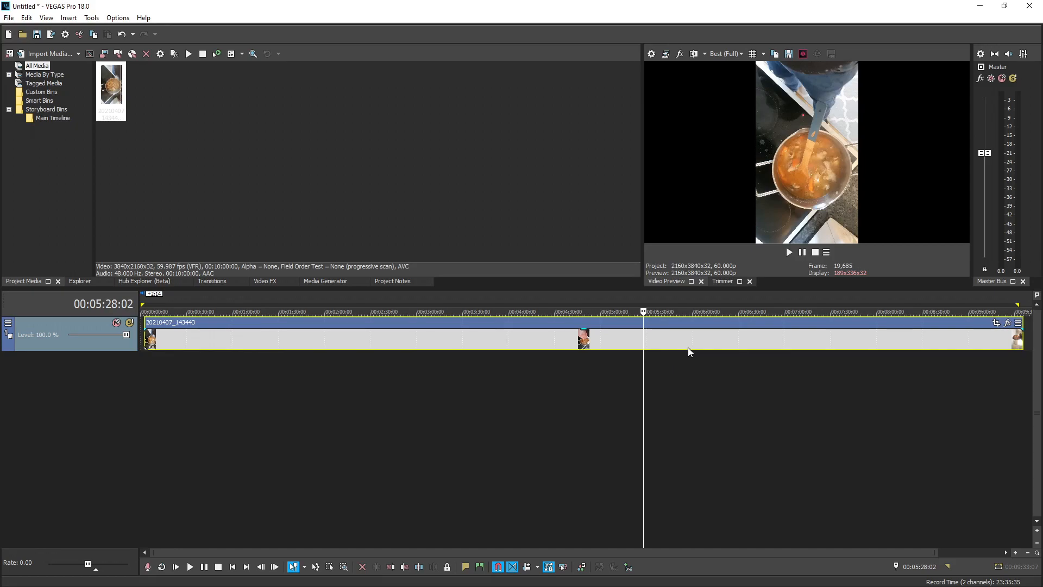
{"action": "left_click", "coordinate": [740, 337]}
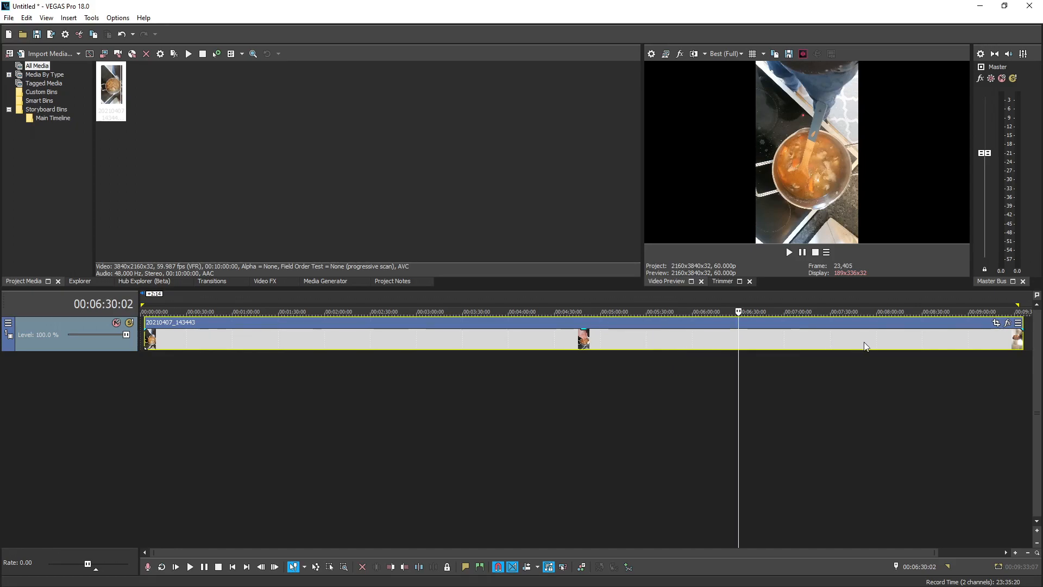
{"action": "left_click", "coordinate": [864, 340]}
{"action": "left_click", "coordinate": [944, 342]}
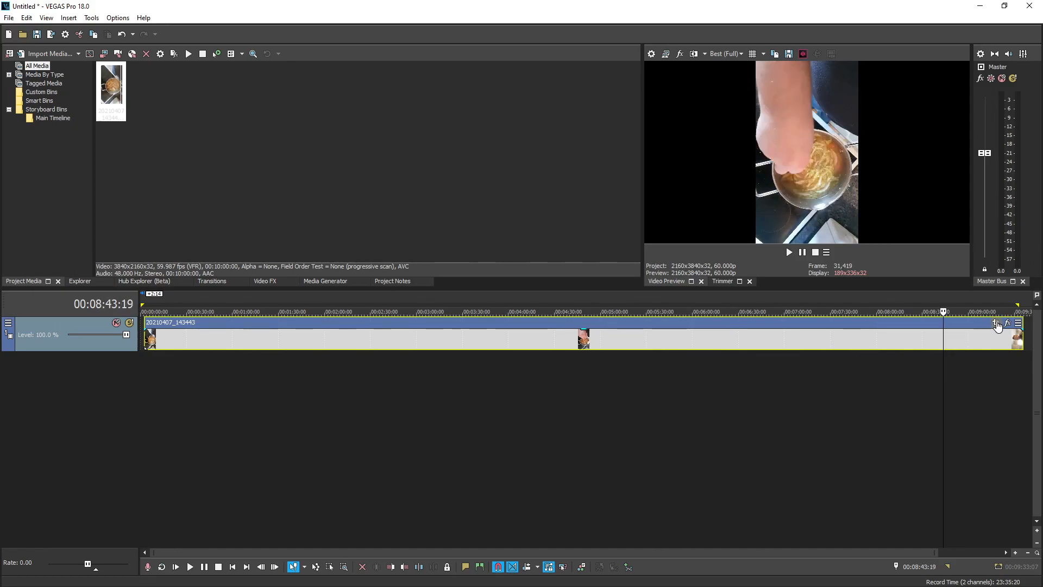
Try to rotate the clip's Pan/Crop frame by about -89.5 degrees.
{"action": "left_click", "coordinate": [996, 323]}
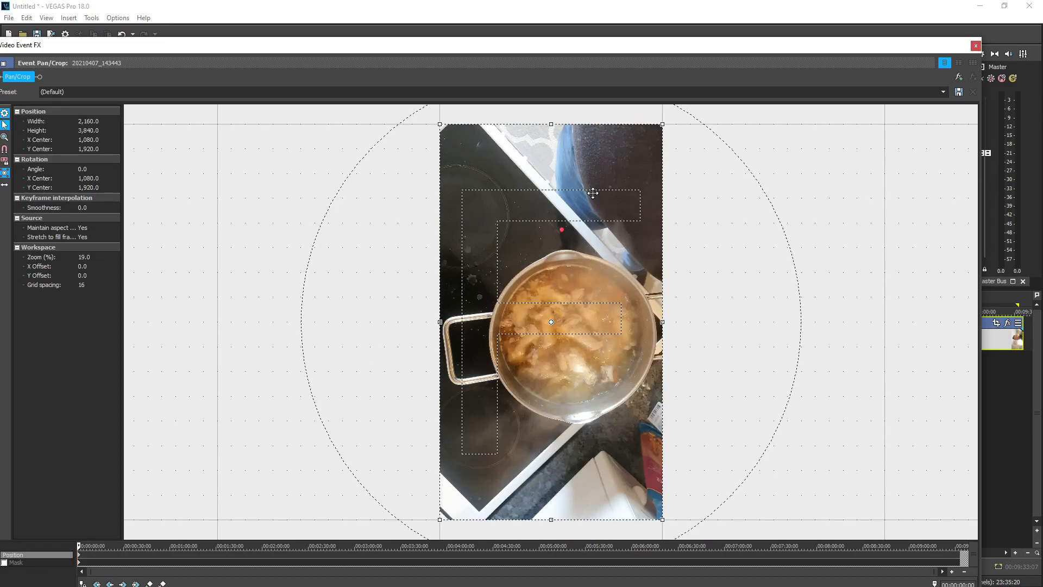
{"action": "left_click_drag", "start_coordinate": [702, 145], "coordinate": [364, 150]}
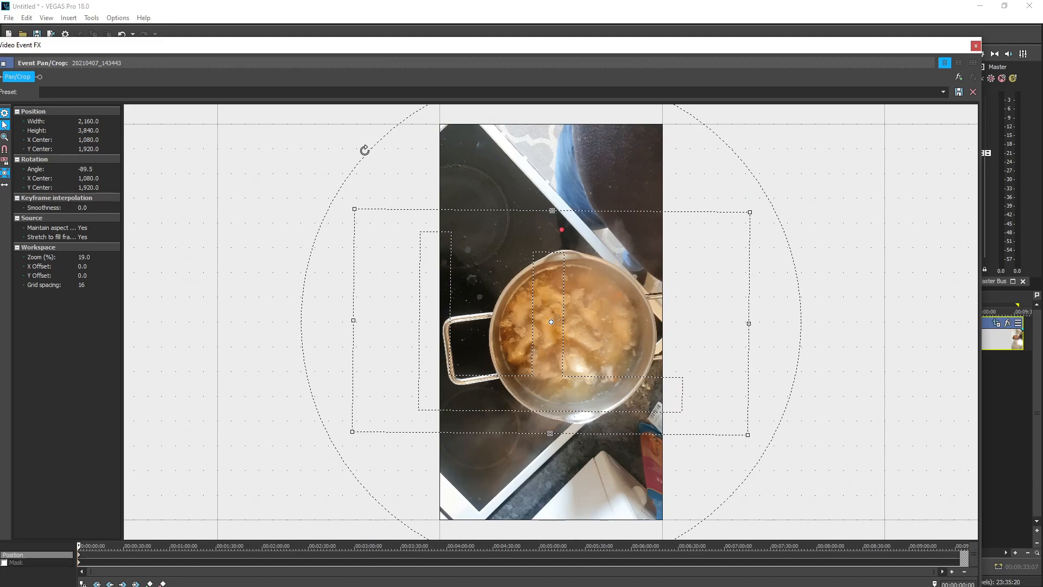
{"action": "left_click", "coordinate": [976, 46]}
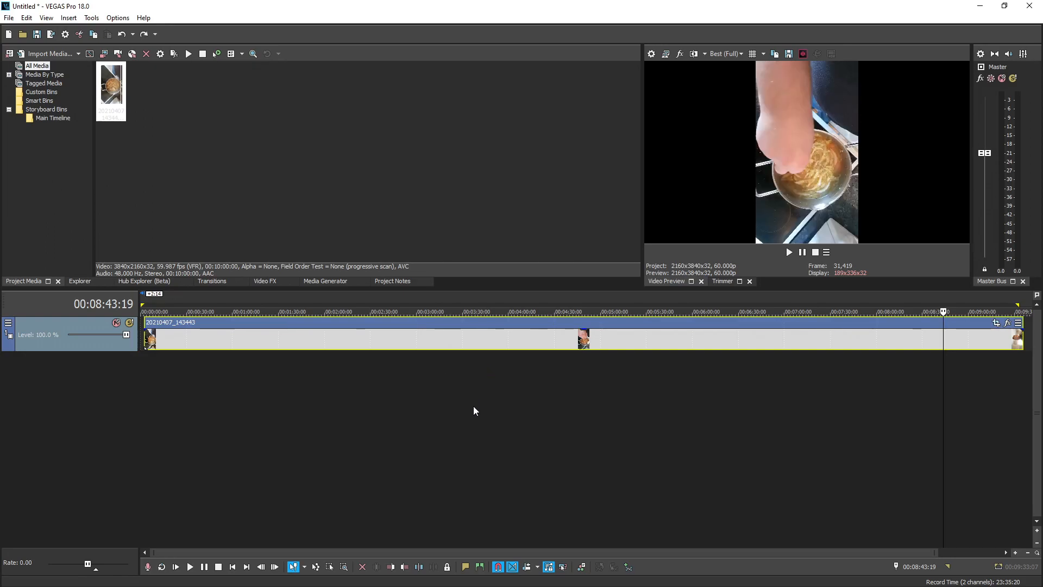
Compare the cooking shots with the face shots near the clip's end, between about 8:25 and 9:11.
{"action": "left_click", "coordinate": [966, 339]}
{"action": "left_click", "coordinate": [986, 338]}
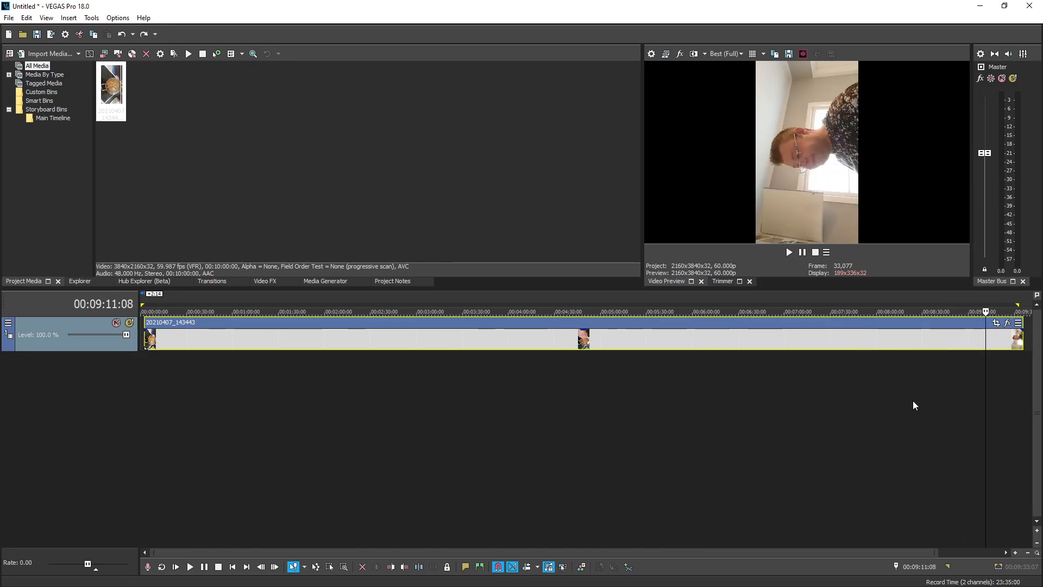
{"action": "left_click", "coordinate": [966, 340]}
{"action": "left_click", "coordinate": [951, 341]}
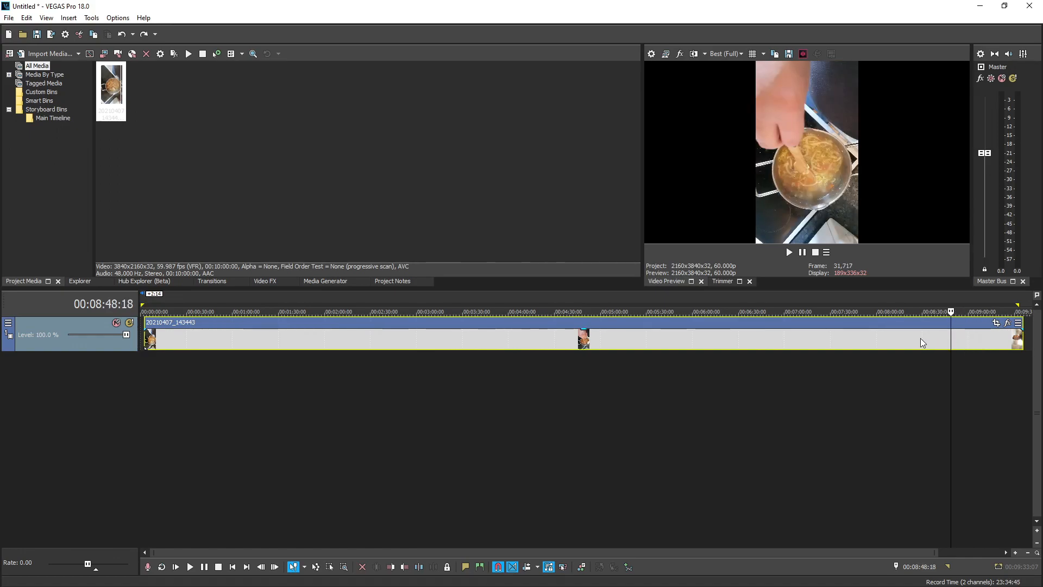
{"action": "left_click", "coordinate": [982, 338]}
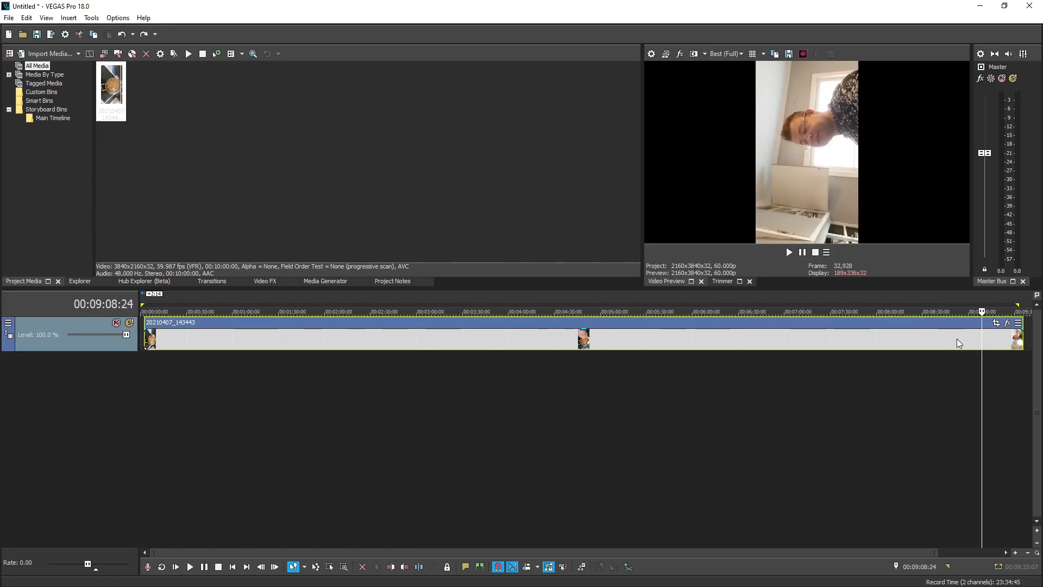
{"action": "left_click", "coordinate": [915, 425]}
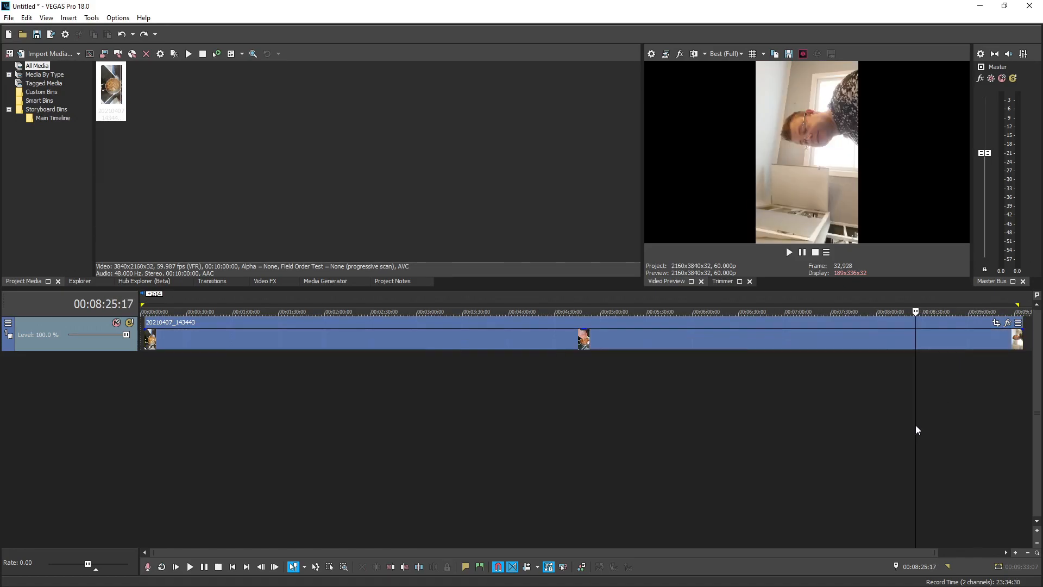
{"action": "left_click", "coordinate": [940, 340]}
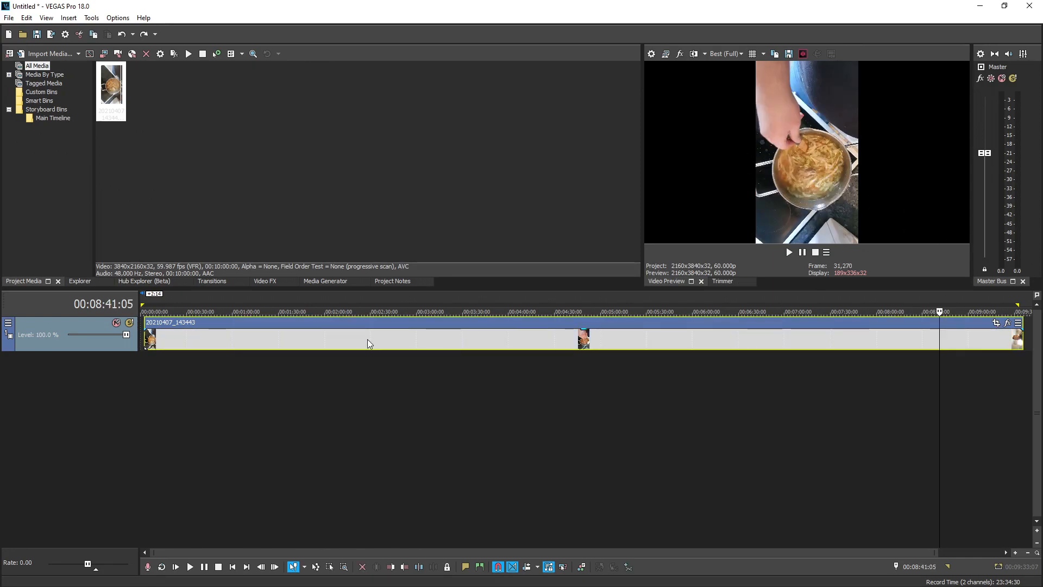
Examine the orientation of the earlier footage at several points between the clip's start and about 4:15.
{"action": "left_click", "coordinate": [341, 339]}
{"action": "left_click", "coordinate": [458, 342]}
{"action": "left_click", "coordinate": [532, 341]}
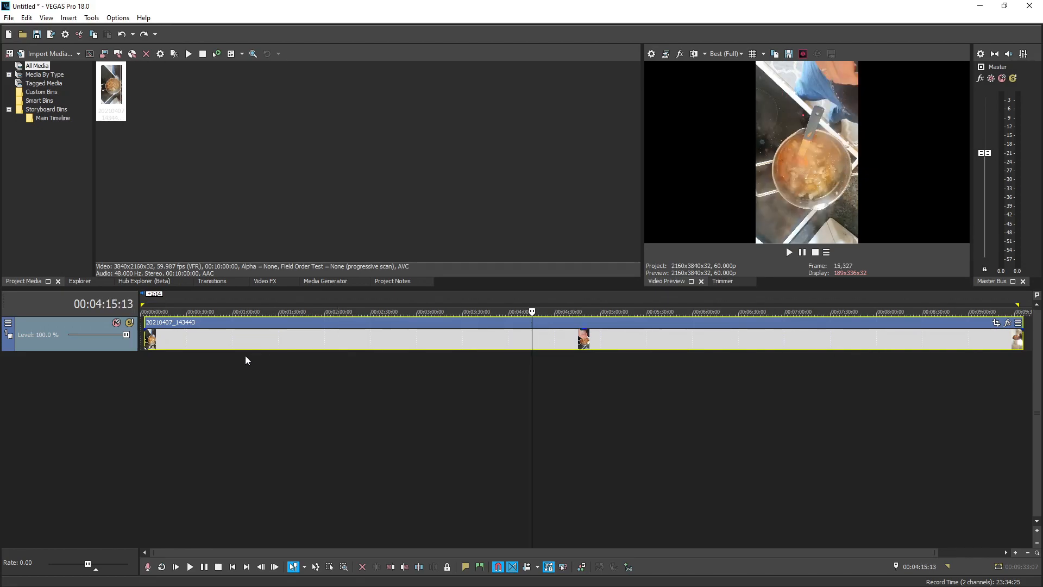
{"action": "left_click", "coordinate": [170, 341]}
{"action": "left_click", "coordinate": [147, 340]}
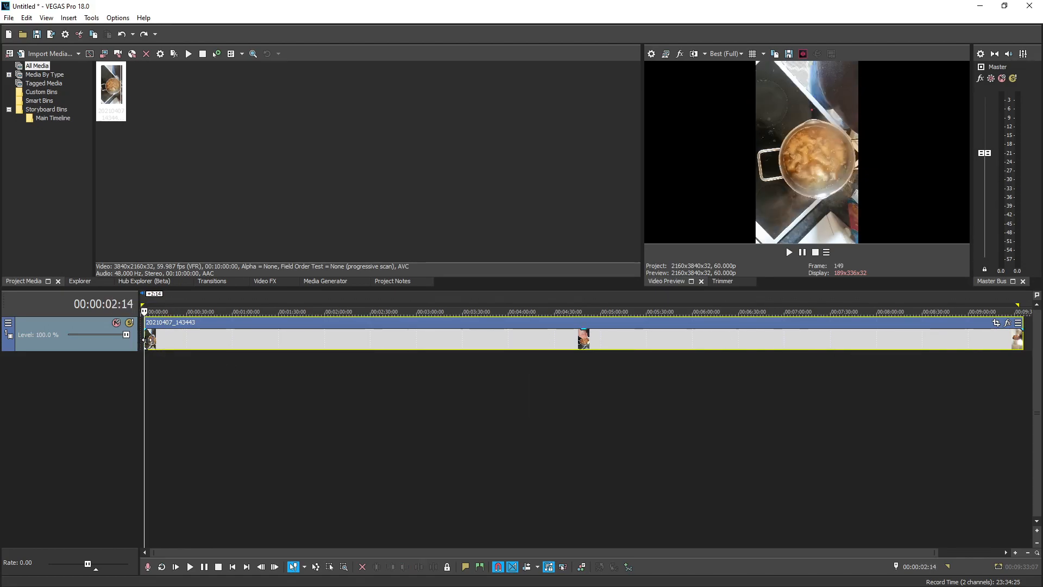
{"action": "left_click", "coordinate": [153, 341]}
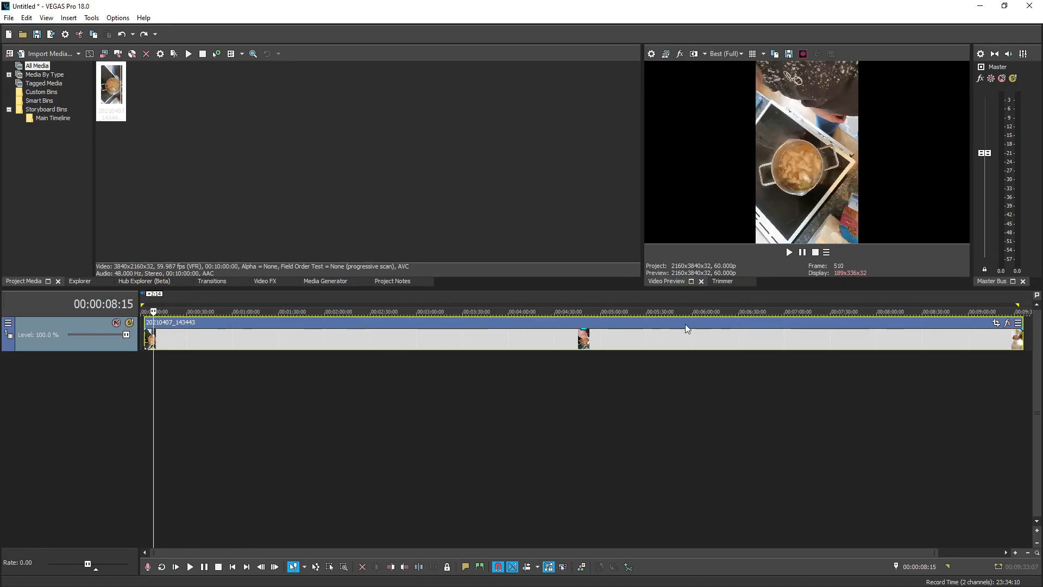
Step back and forth through the footage around 9:00 to locate where the camera is picked up and its orientation changes.
{"action": "left_click", "coordinate": [972, 340]}
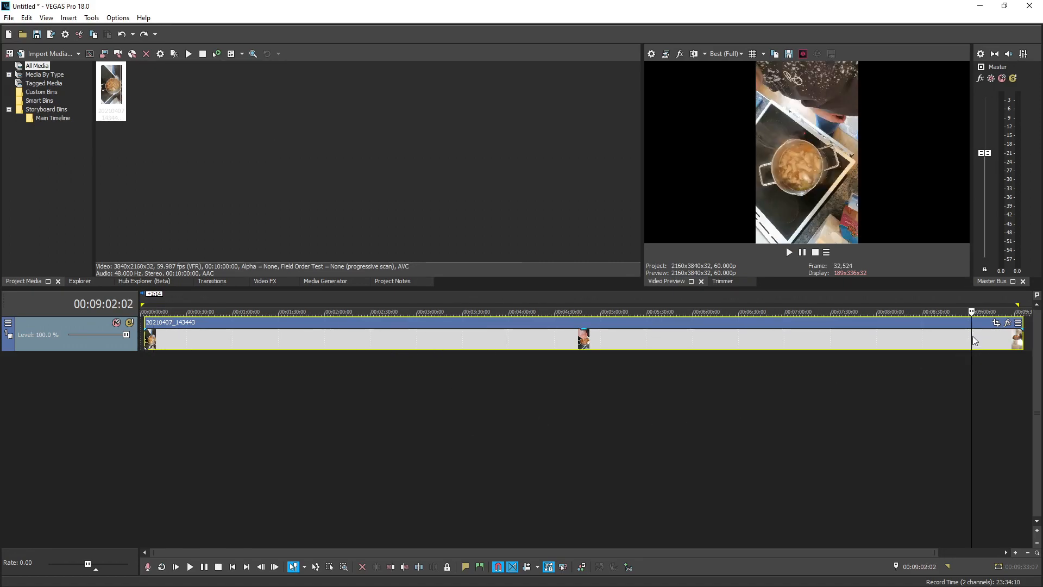
{"action": "left_click", "coordinate": [946, 338]}
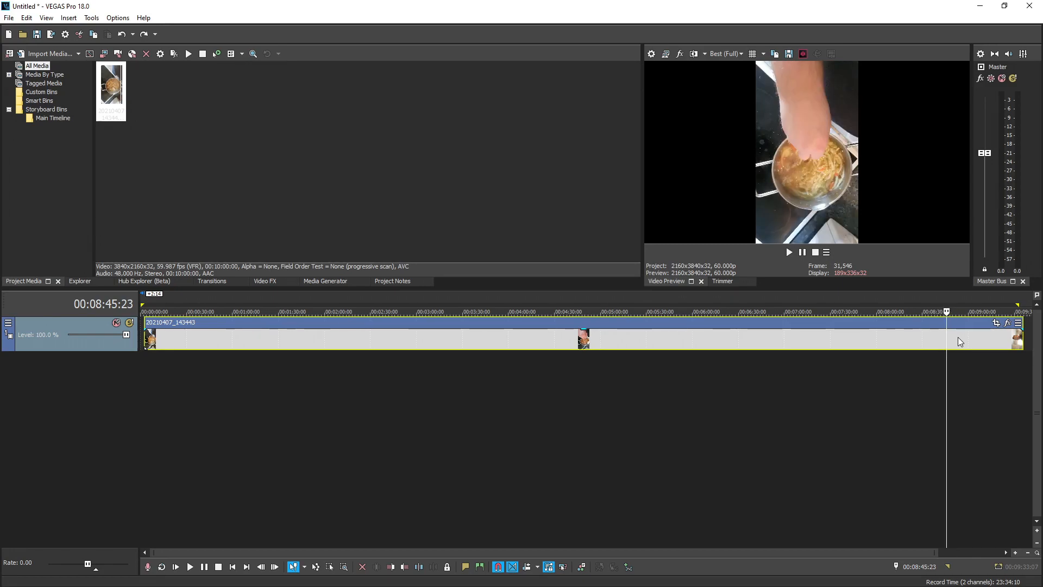
{"action": "left_click", "coordinate": [961, 341]}
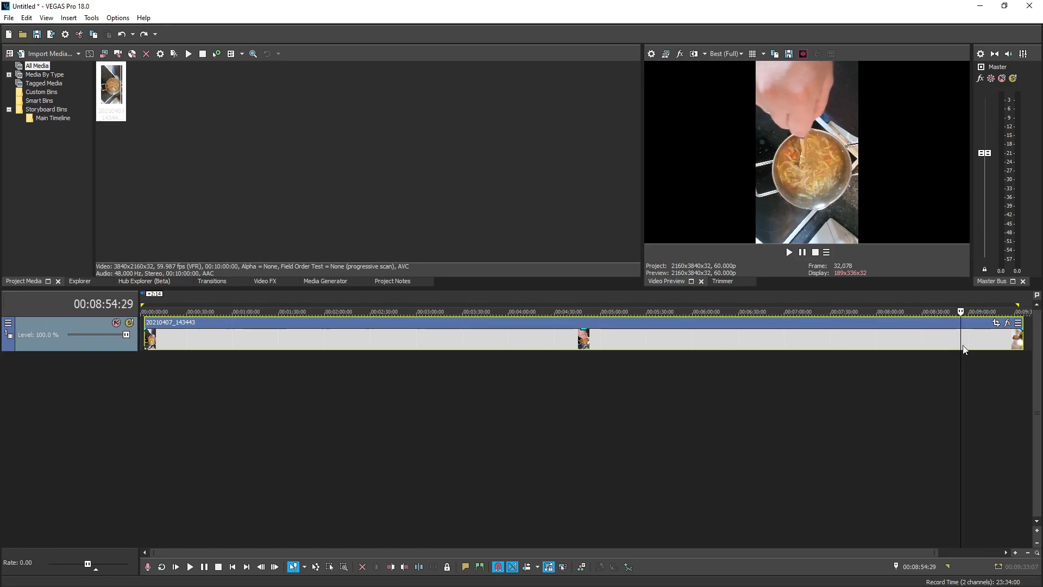
{"action": "key", "text": "Right"}
{"action": "key", "text": "Right"}
{"action": "key", "text": "Right"}
{"action": "key", "text": "Right"}
{"action": "key", "text": "Right"}
{"action": "key", "text": "Right"}
{"action": "key", "text": "Right"}
{"action": "key", "text": "Right"}
{"action": "key", "text": "Right"}
{"action": "key", "text": "Right"}
{"action": "key", "text": "Right"}
{"action": "key", "text": "Right"}
{"action": "key", "text": "Right"}
{"action": "key", "text": "Right"}
{"action": "key", "text": "Right"}
{"action": "key", "text": "Right"}
{"action": "key", "text": "Right"}
{"action": "key", "text": "Right"}
{"action": "key", "text": "Right"}
{"action": "key", "text": "Right"}
{"action": "key", "text": "Left"}
{"action": "key", "text": "Left"}
{"action": "key", "text": "Left"}
{"action": "key", "text": "Left"}
{"action": "key", "text": "Left"}
{"action": "key", "text": "Left"}
{"action": "key", "text": "Left"}
{"action": "key", "text": "Left"}
{"action": "key", "text": "Left"}
{"action": "key", "text": "Left"}
{"action": "key", "text": "Left"}
{"action": "key", "text": "Left"}
{"action": "key", "text": "Left"}
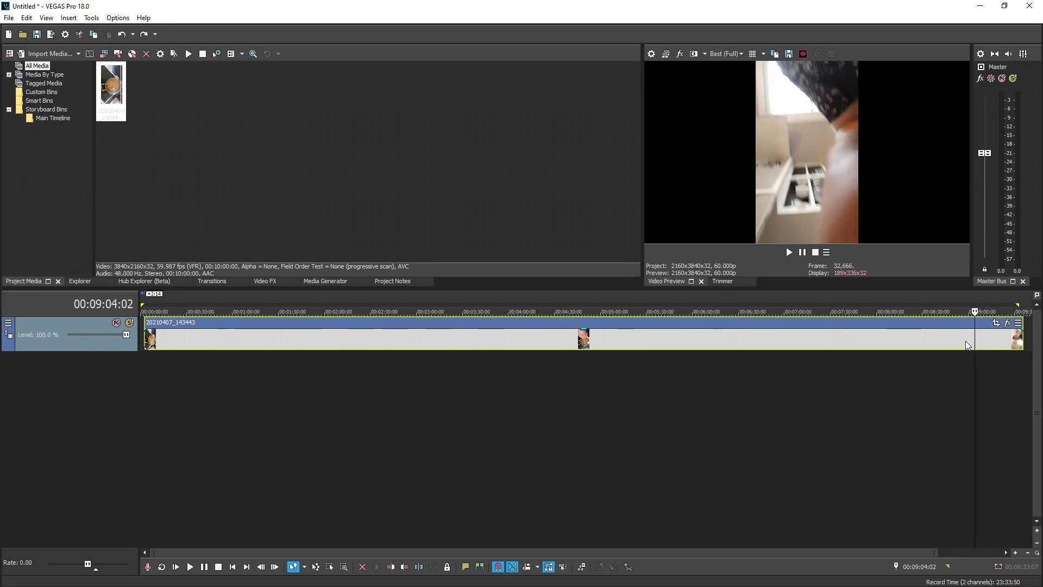
{"action": "key", "text": "Left"}
{"action": "key", "text": "Left"}
{"action": "key", "text": "Left"}
{"action": "key", "text": "Left"}
{"action": "key", "text": "Left"}
{"action": "key", "text": "Left"}
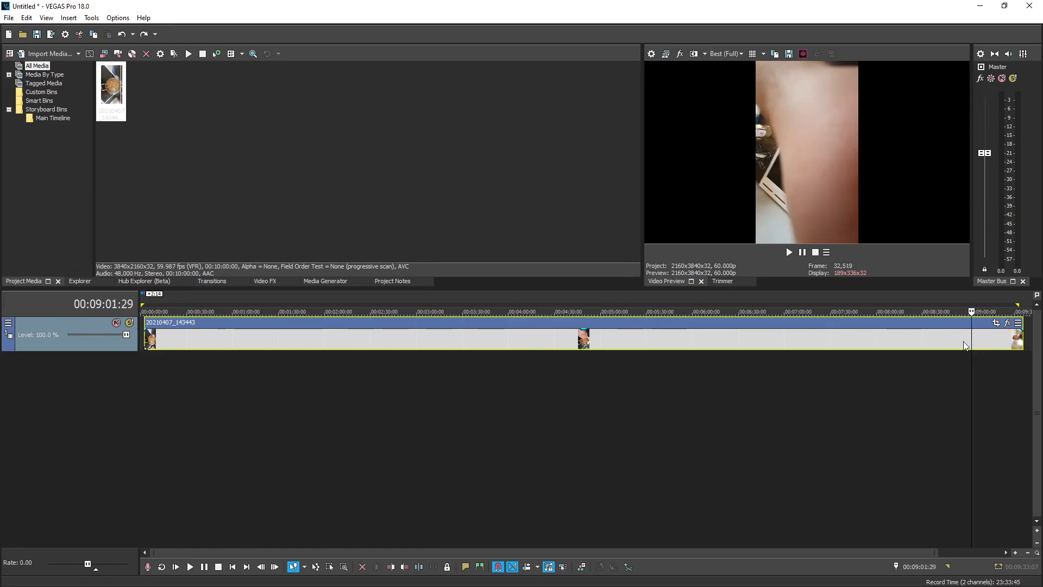
{"action": "key", "text": "Left"}
{"action": "key", "text": "Left"}
{"action": "key", "text": "Left"}
{"action": "key", "text": "Left"}
{"action": "key", "text": "Left"}
{"action": "key", "text": "Left"}
{"action": "key", "text": "Right"}
{"action": "key", "text": "Right"}
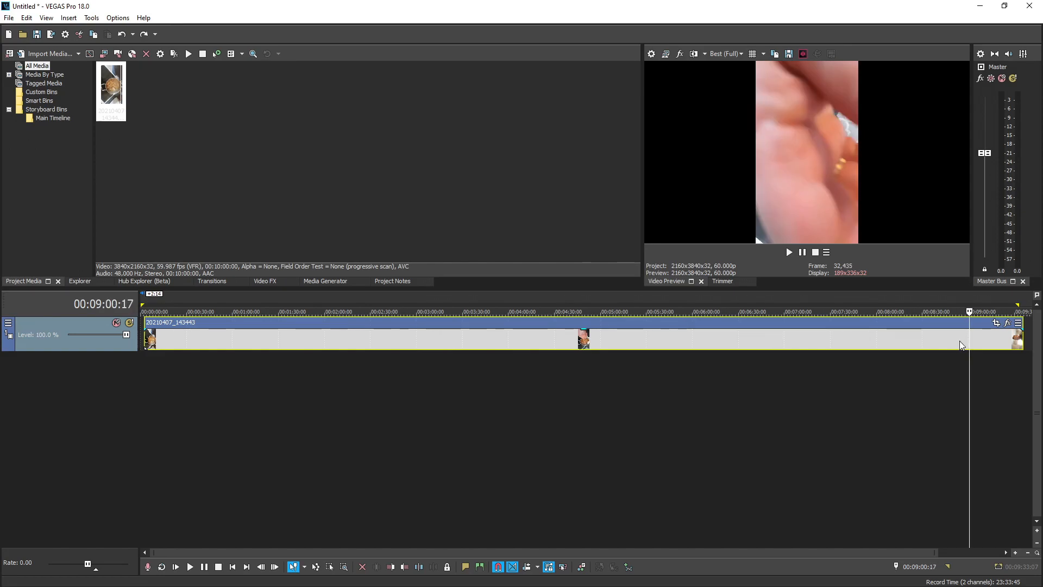
{"action": "key", "text": "Right"}
{"action": "key", "text": "Right"}
{"action": "key", "text": "Right"}
{"action": "key", "text": "Right"}
{"action": "key", "text": "Right"}
{"action": "key", "text": "Right"}
{"action": "key", "text": "Right"}
{"action": "key", "text": "Right"}
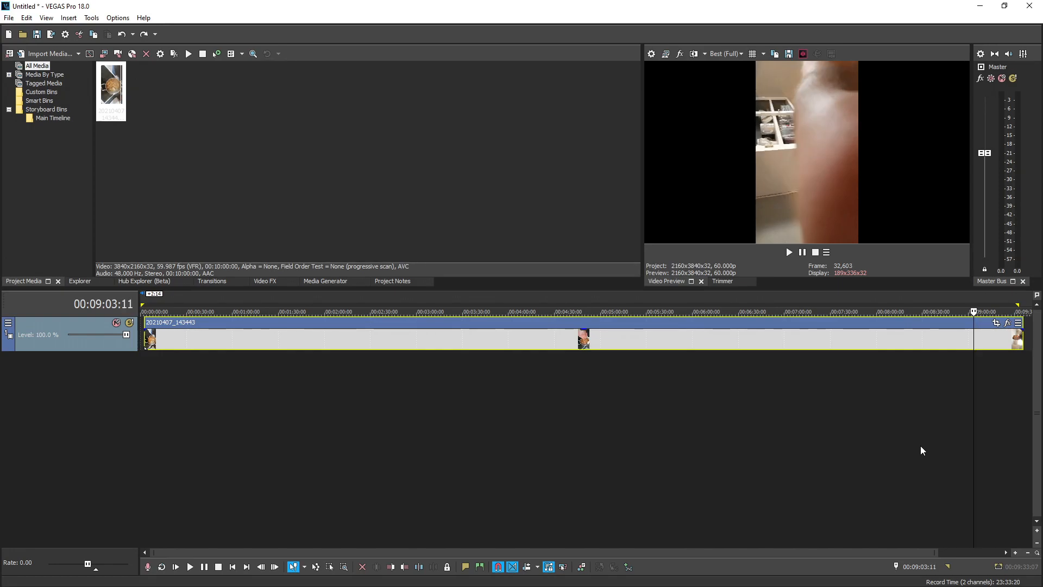
{"action": "key", "text": "Left"}
{"action": "key", "text": "Left"}
{"action": "key", "text": "Left"}
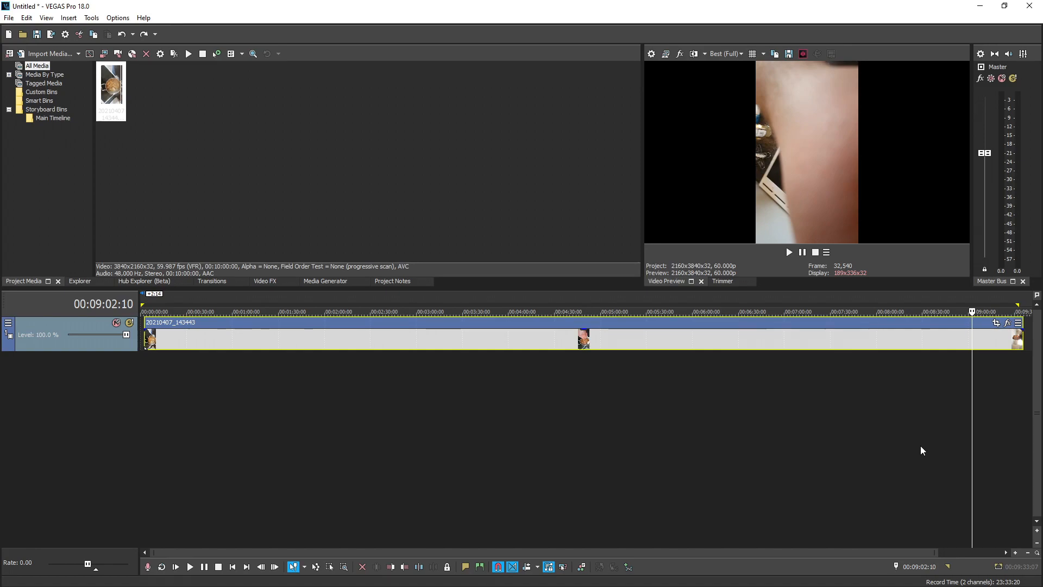
{"action": "key", "text": "Left"}
{"action": "key", "text": "Right"}
{"action": "key", "text": "Right"}
{"action": "key", "text": "Right"}
{"action": "key", "text": "Right"}
{"action": "key", "text": "Right"}
{"action": "key", "text": "Right"}
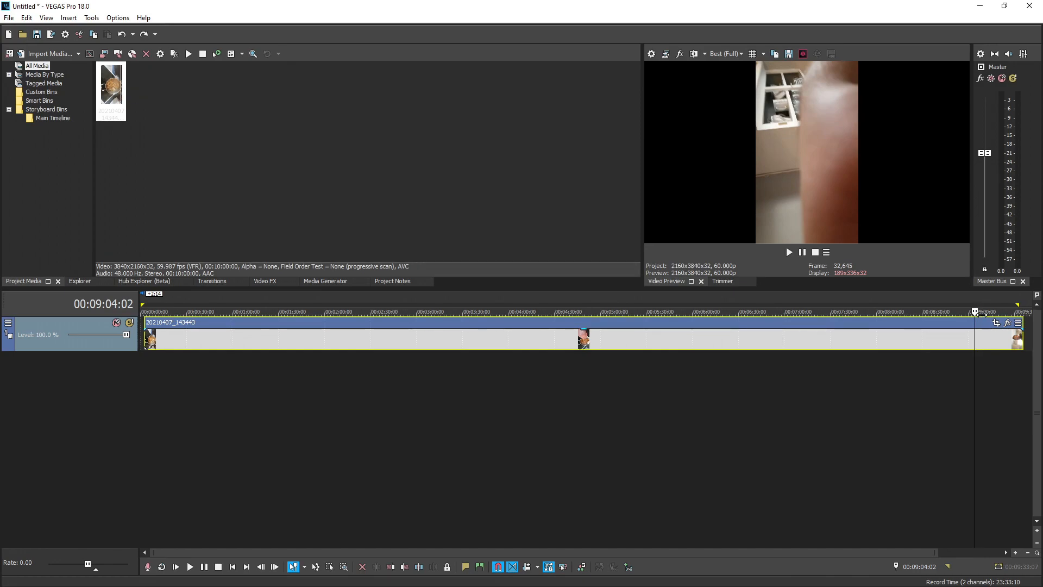
Create a time selection over the clip's final section, from 00:09:03:14 to 00:09:35:19.
{"action": "left_click_drag", "start_coordinate": [976, 298], "coordinate": [1019, 297]}
{"action": "scroll", "coordinate": [1006, 337], "scroll_direction": "up", "scroll_amount": 10}
{"action": "left_click_drag", "start_coordinate": [579, 320], "coordinate": [1004, 300]}
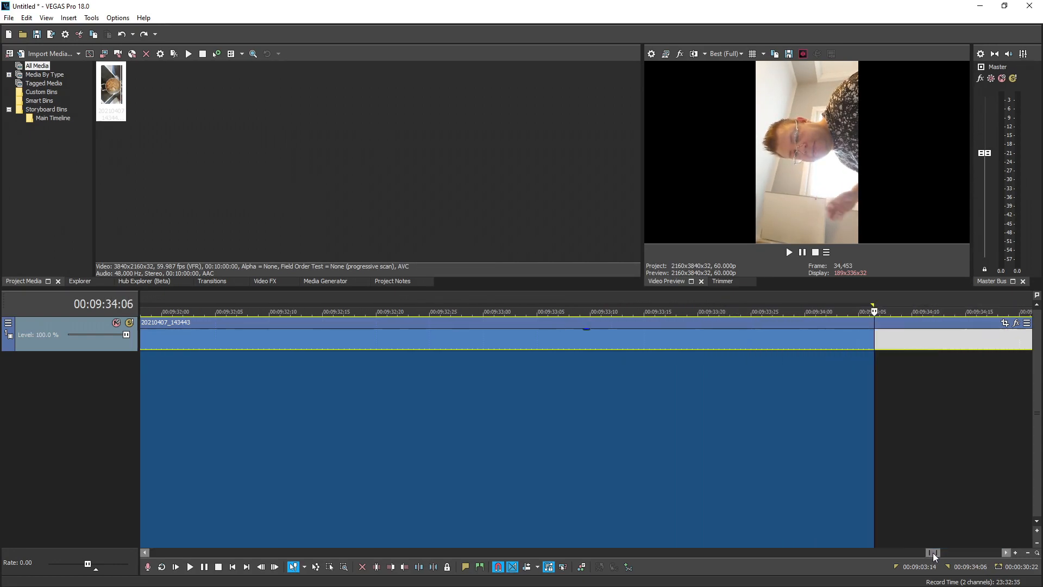
{"action": "left_click_drag", "start_coordinate": [932, 553], "coordinate": [937, 552]}
{"action": "scroll", "coordinate": [288, 384], "scroll_direction": "down", "scroll_amount": 1}
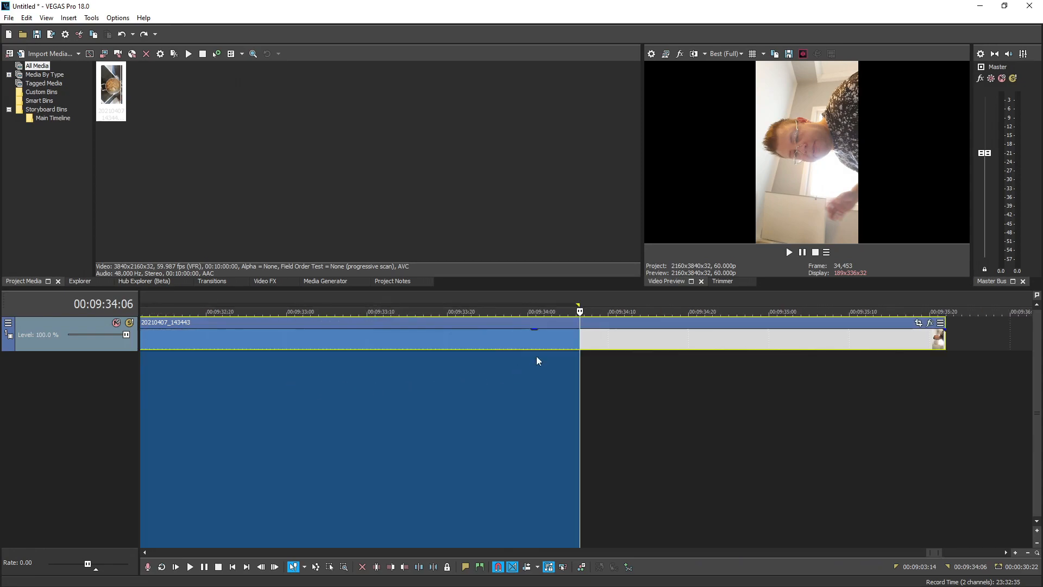
{"action": "left_click_drag", "start_coordinate": [579, 305], "coordinate": [921, 304]}
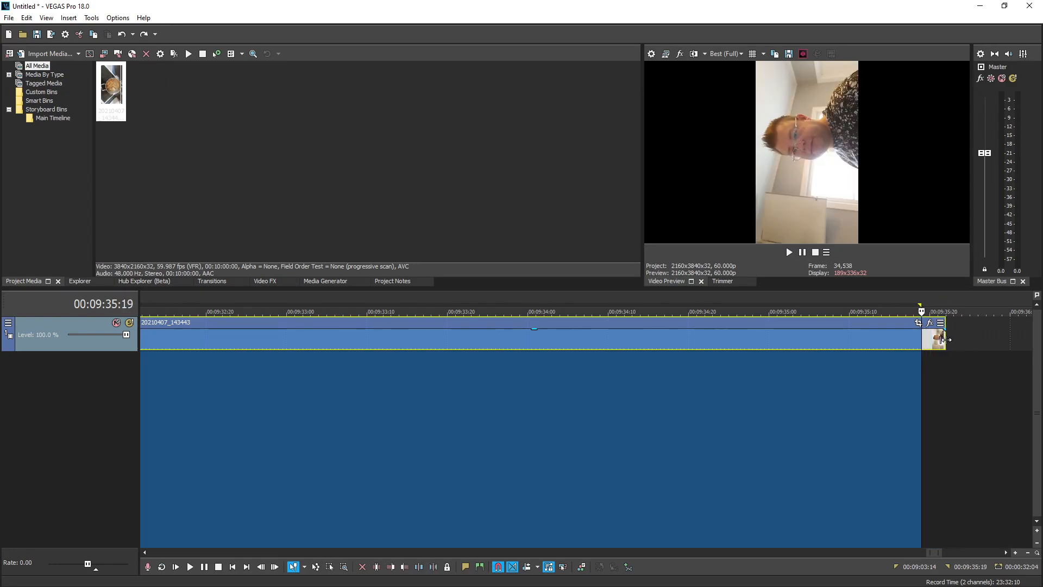
Extend the clip's end by 5 frames and move the end of the time selection to 00:09:35:25.
{"action": "left_click_drag", "start_coordinate": [948, 343], "coordinate": [989, 341]}
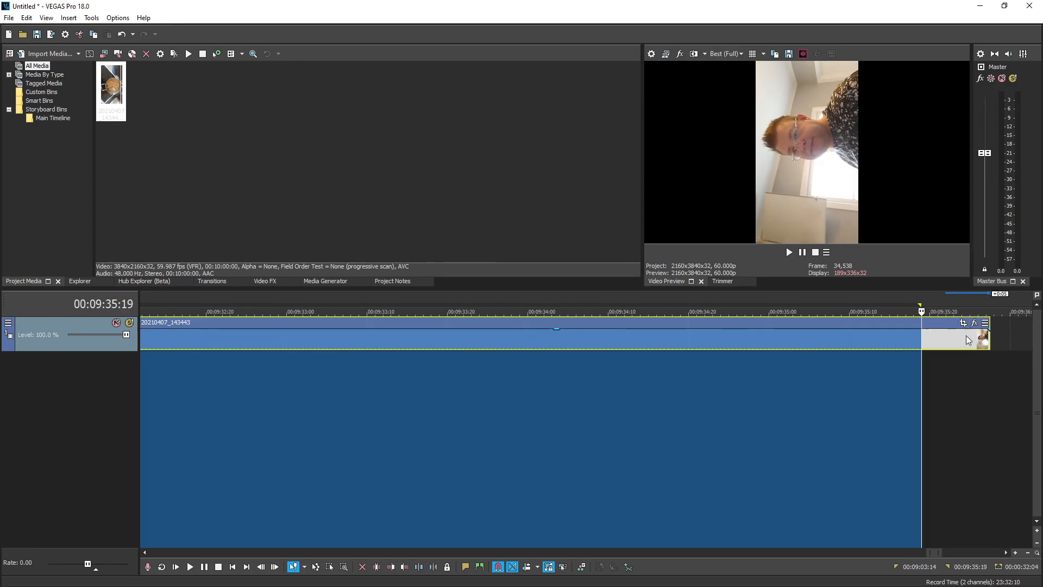
{"action": "left_click_drag", "start_coordinate": [921, 306], "coordinate": [970, 309]}
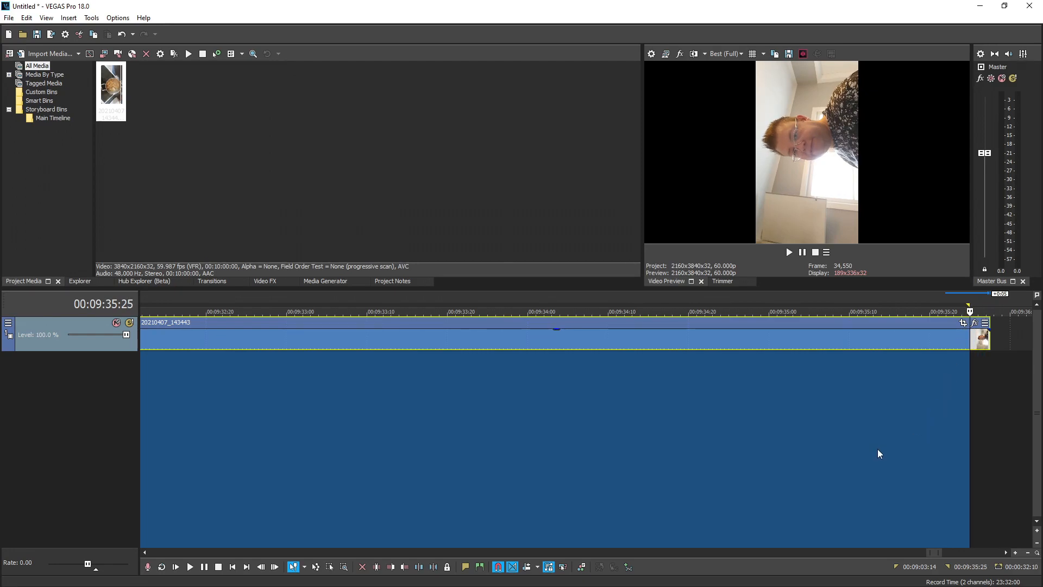
{"action": "scroll", "coordinate": [627, 458], "scroll_direction": "down", "scroll_amount": 3}
{"action": "scroll", "coordinate": [618, 450], "scroll_direction": "down", "scroll_amount": 5}
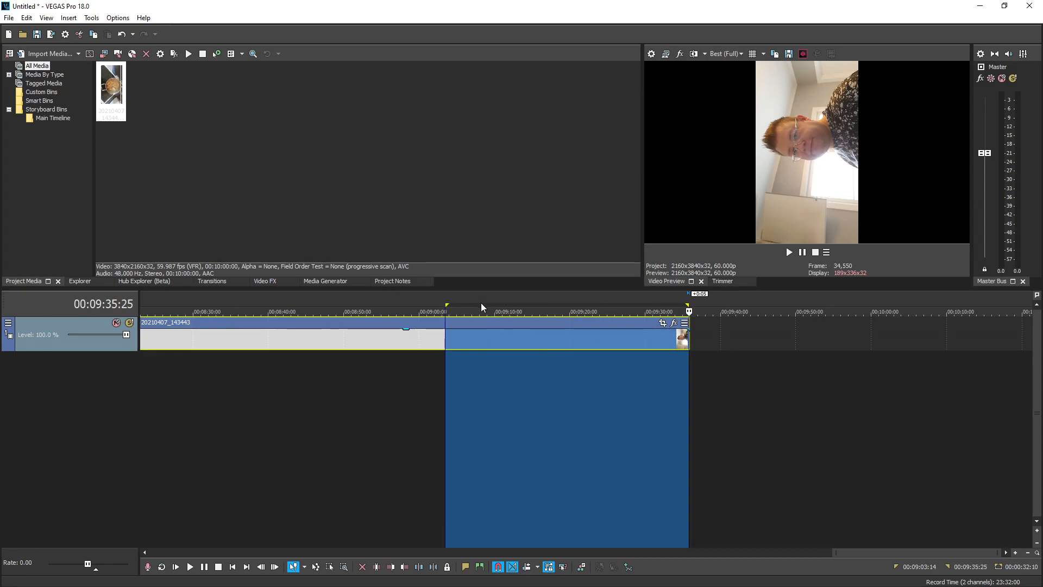
Replace the time selection with one over the clip's sideways ending, from 00:09:01:26 to 00:09:35:08.
{"action": "double_click", "coordinate": [478, 337]}
{"action": "left_click", "coordinate": [815, 389]}
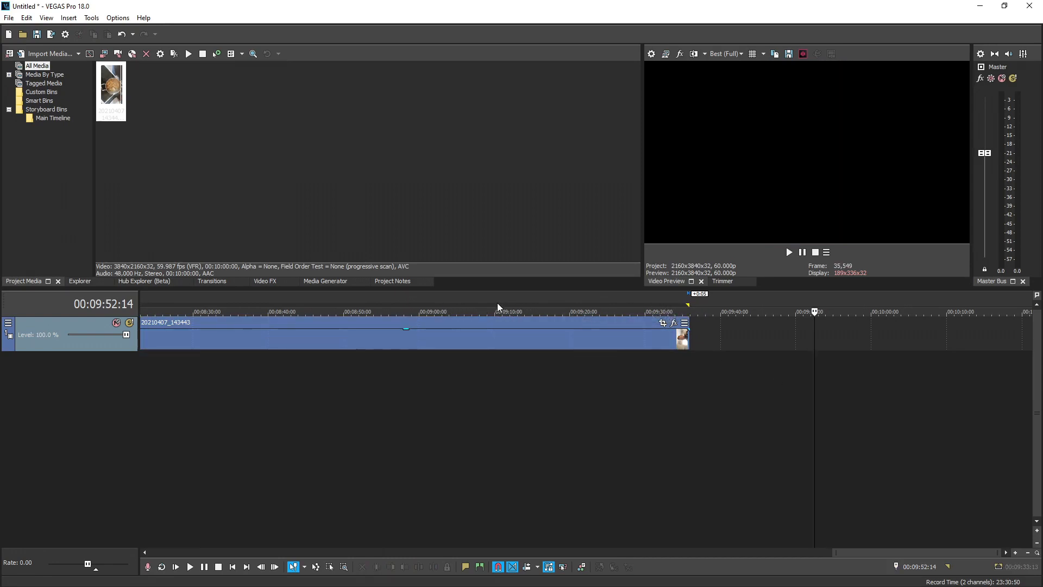
{"action": "left_click", "coordinate": [524, 296]}
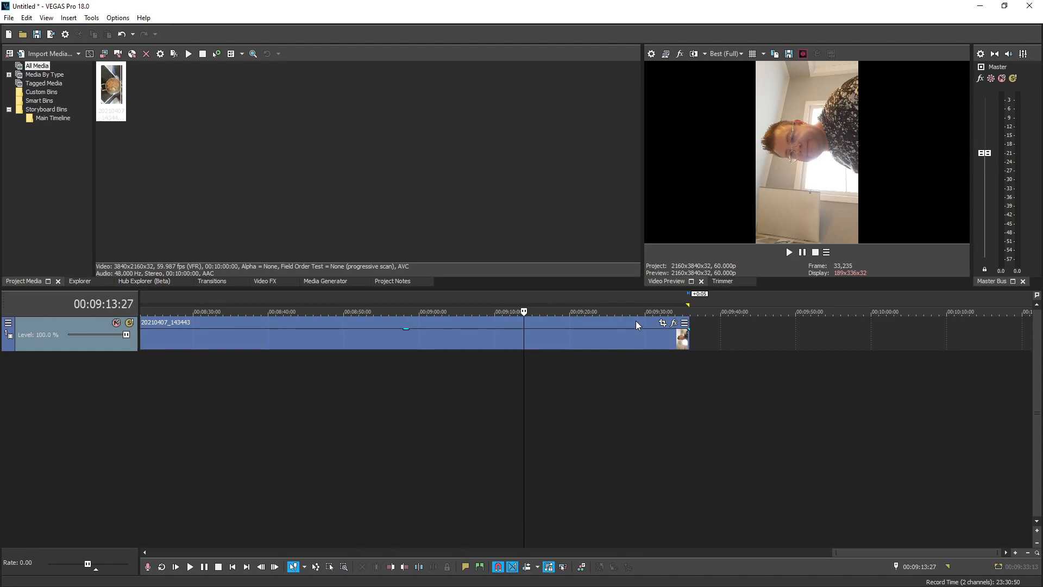
{"action": "left_click_drag", "start_coordinate": [543, 299], "coordinate": [684, 299]}
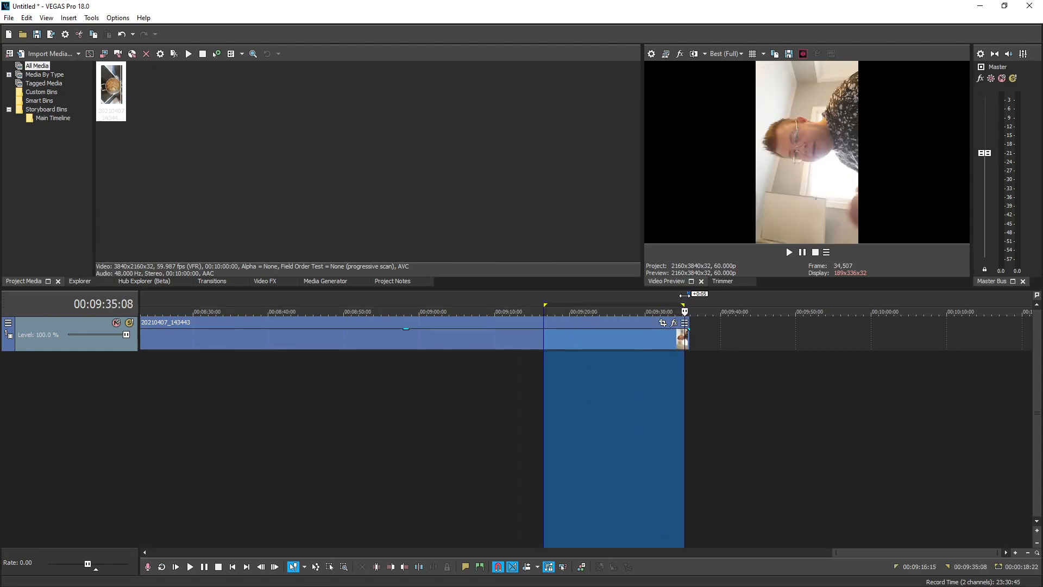
{"action": "left_click_drag", "start_coordinate": [544, 302], "coordinate": [422, 302]}
{"action": "scroll", "coordinate": [468, 333], "scroll_direction": "down", "scroll_amount": 5}
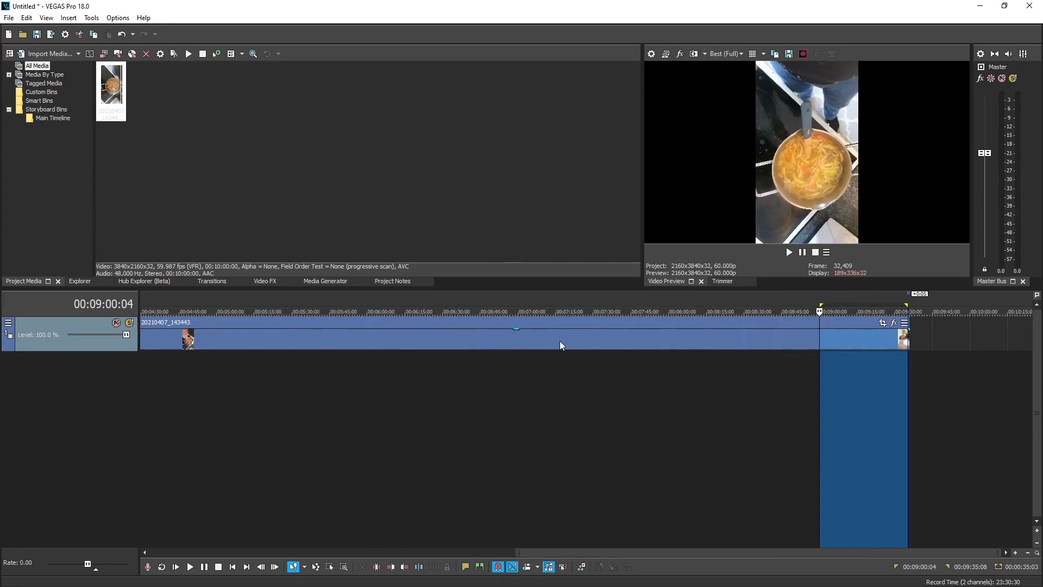
{"action": "left_click_drag", "start_coordinate": [819, 311], "coordinate": [784, 303]}
{"action": "left_click_drag", "start_coordinate": [807, 303], "coordinate": [826, 302]}
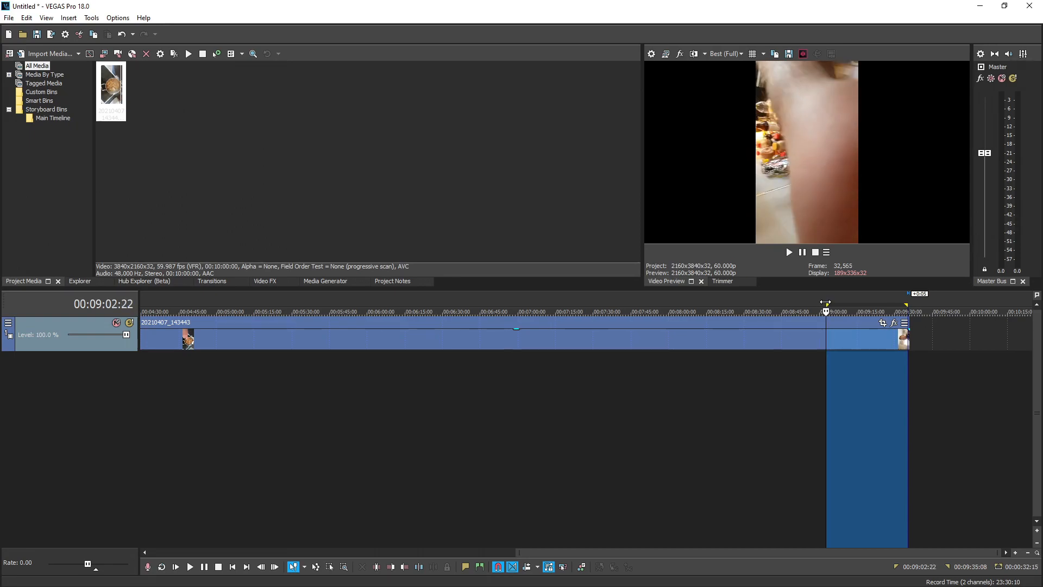
{"action": "left_click_drag", "start_coordinate": [831, 307], "coordinate": [827, 308]}
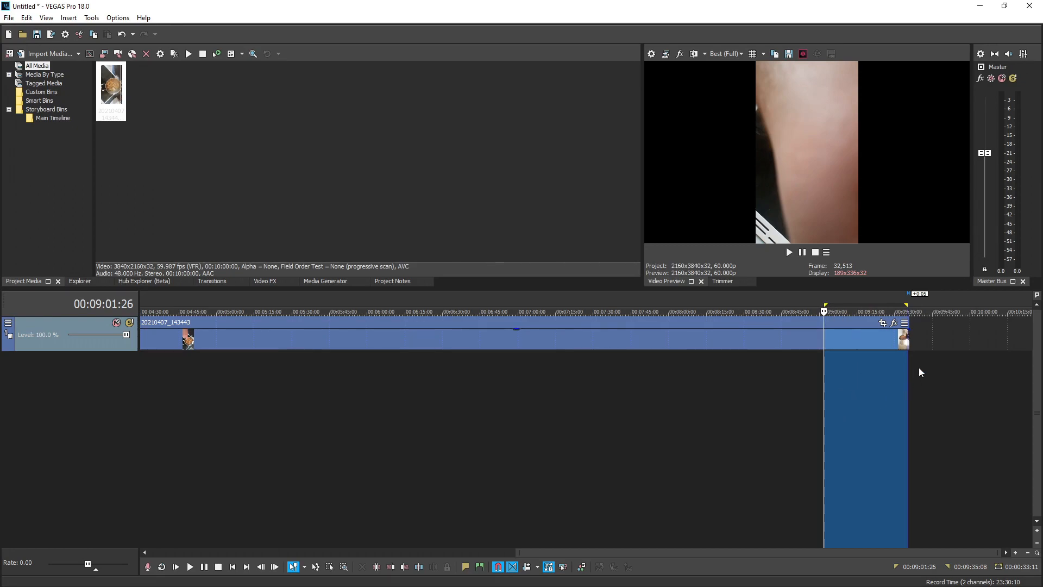
Make a new time selection from 00:09:02:07 to 00:09:32:28 and split the clip at both of its boundaries.
{"action": "double_click", "coordinate": [849, 304]}
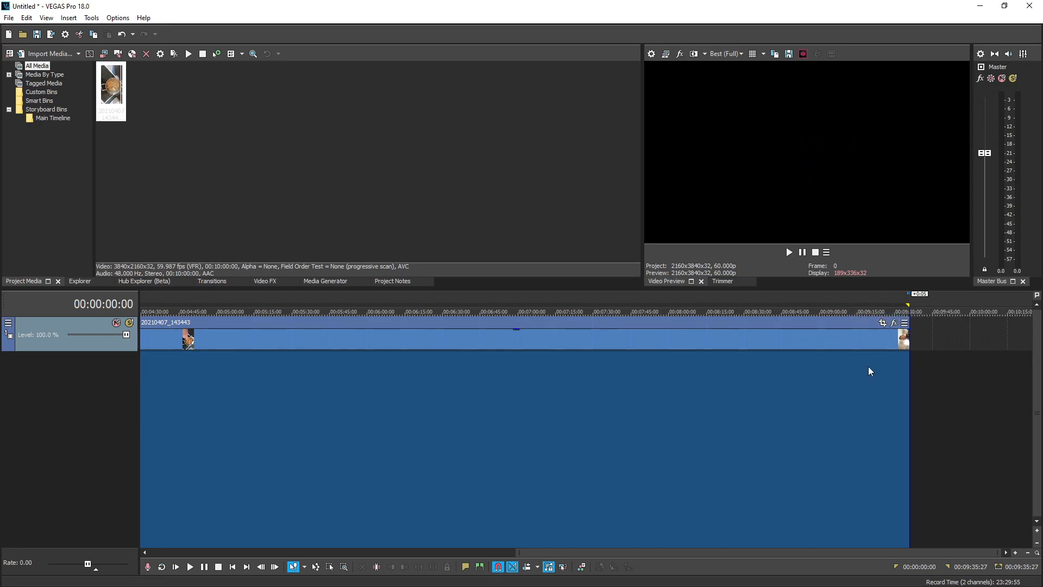
{"action": "left_click", "coordinate": [983, 392]}
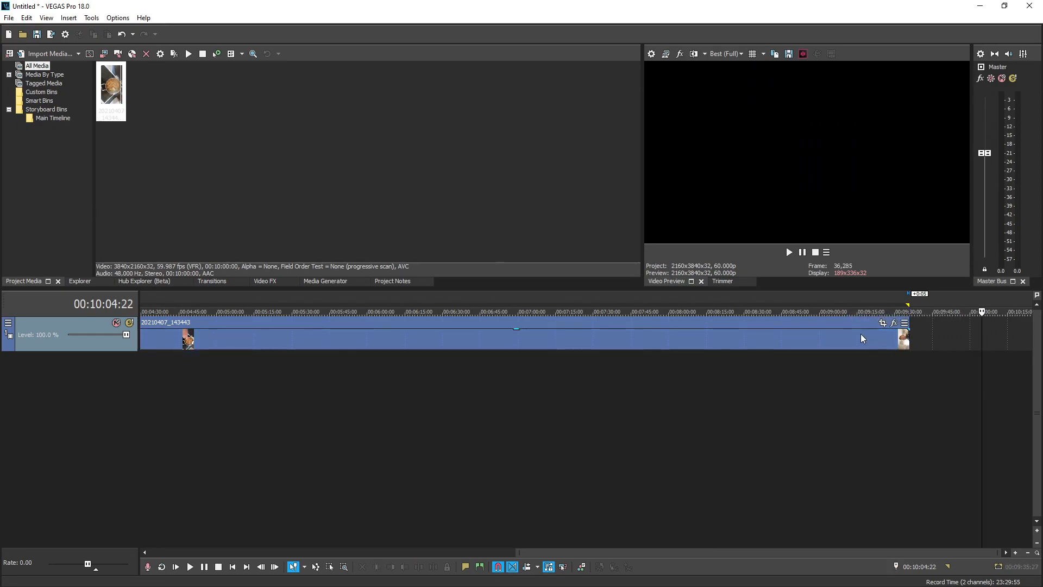
{"action": "left_click", "coordinate": [833, 312]}
{"action": "key", "text": "space"}
{"action": "left_click_drag", "start_coordinate": [831, 311], "coordinate": [899, 387]}
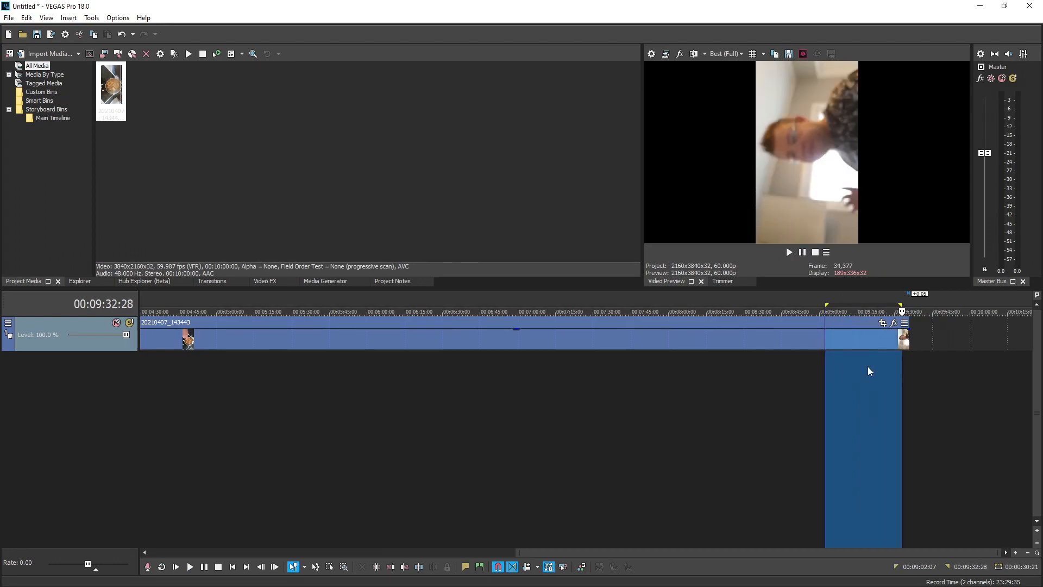
{"action": "right_click", "coordinate": [859, 340]}
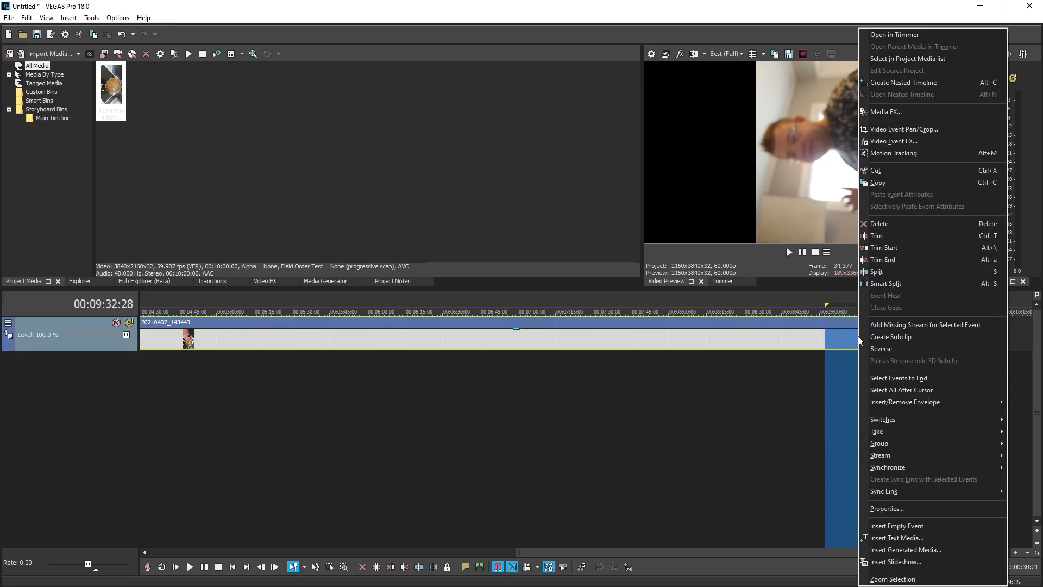
{"action": "left_click", "coordinate": [882, 273]}
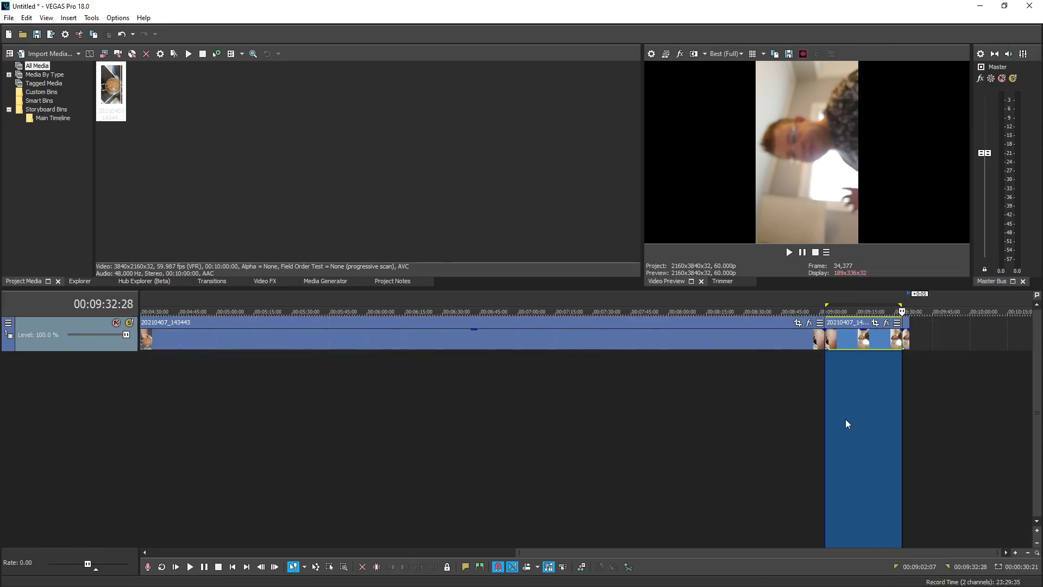
Play the footage from about 00:08:59:13 across the first split to examine the orientation change.
{"action": "left_click", "coordinate": [779, 402]}
{"action": "left_click", "coordinate": [803, 345]}
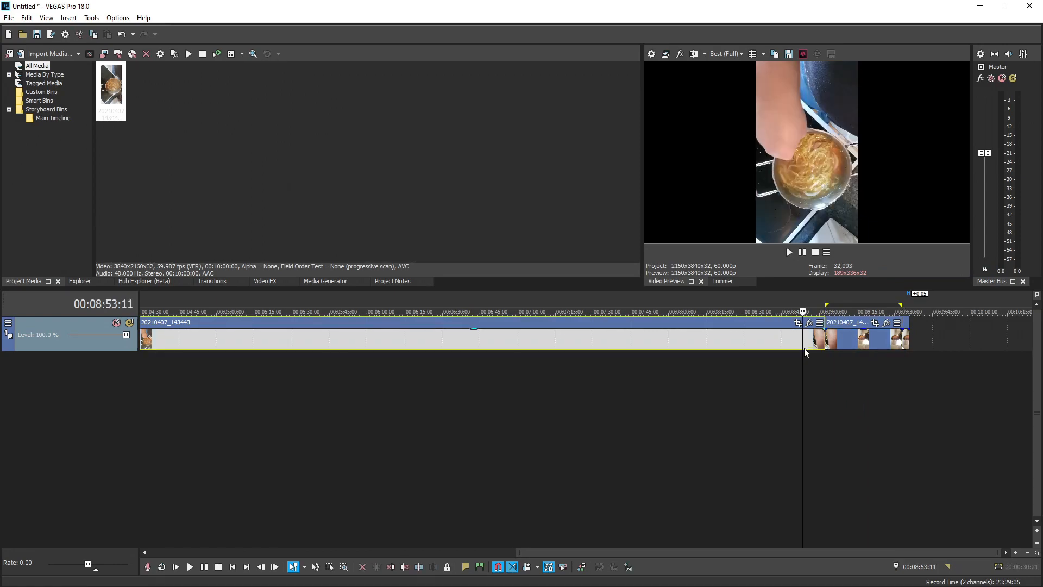
{"action": "left_click", "coordinate": [818, 347]}
{"action": "key", "text": "space"}
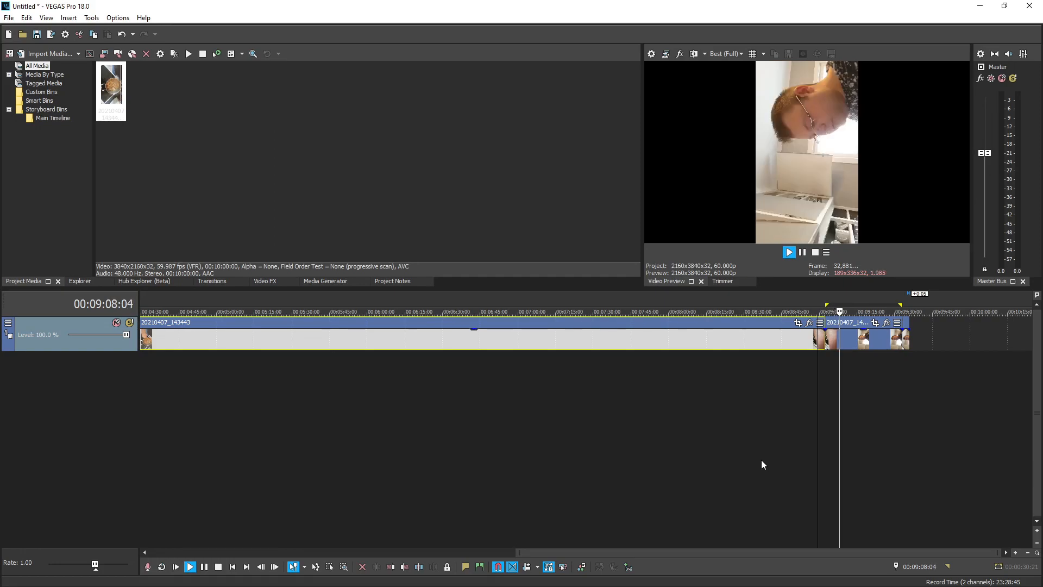
{"action": "key", "text": "space"}
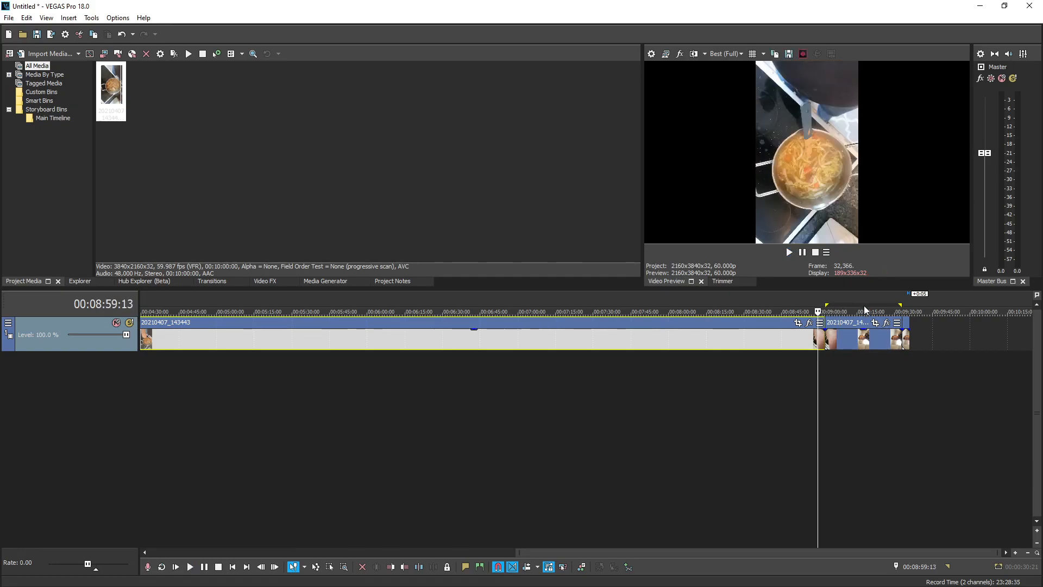
Rotate the isolated sideways section by -90 degrees using its Event Pan/Crop settings.
{"action": "double_click", "coordinate": [865, 308]}
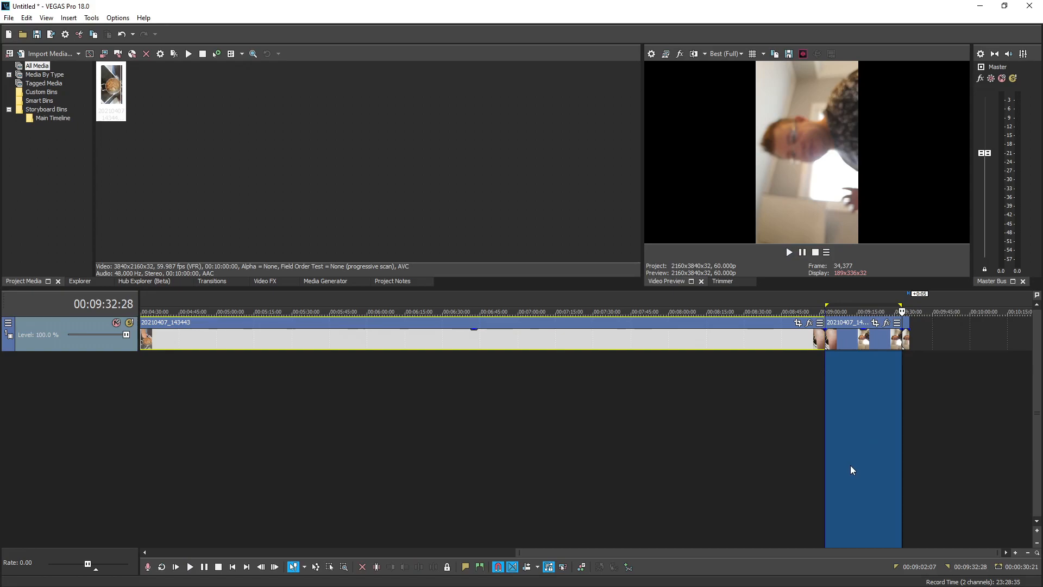
{"action": "left_click", "coordinate": [875, 324]}
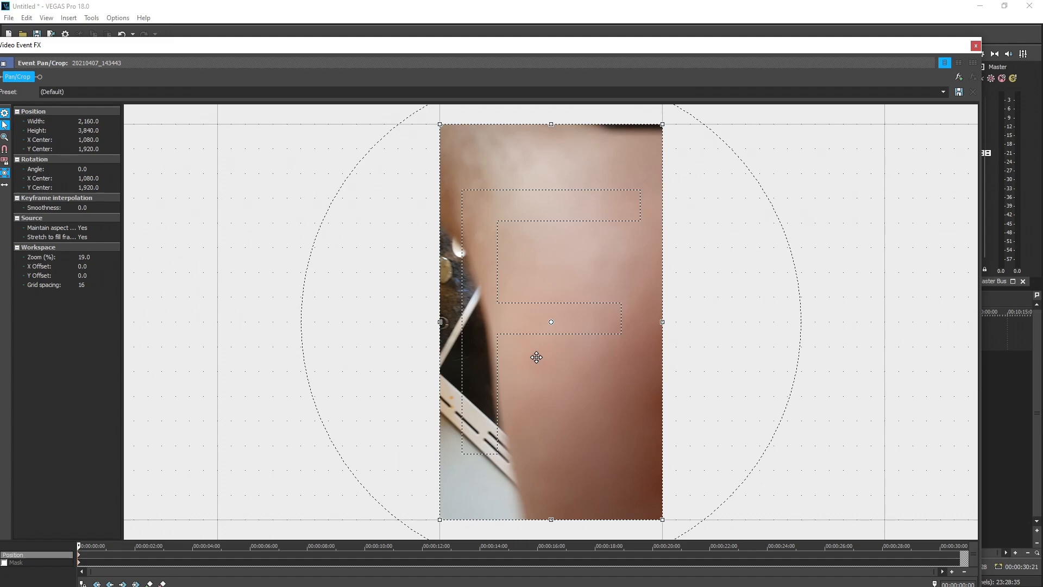
{"action": "left_click", "coordinate": [84, 169]}
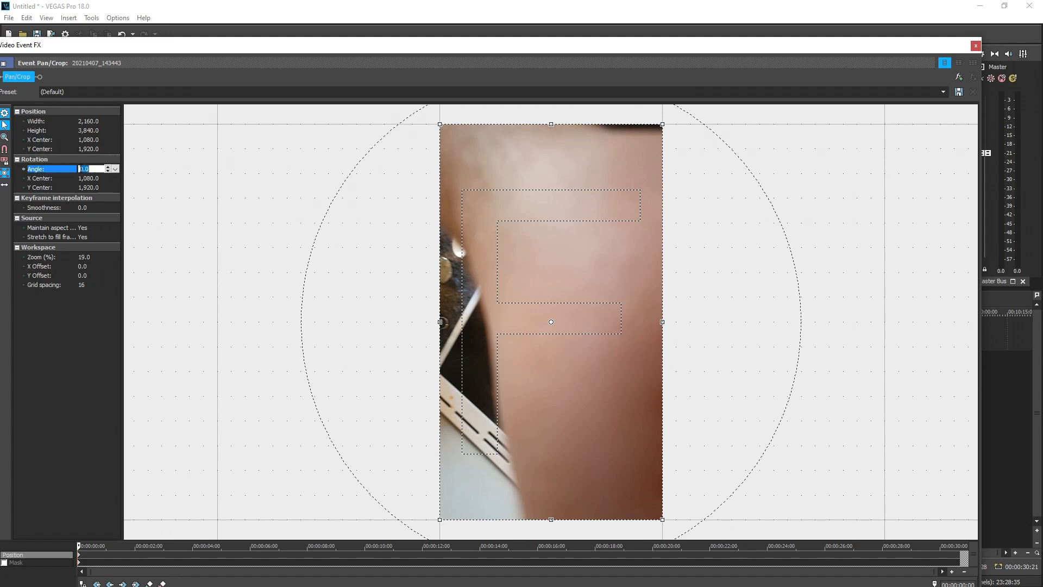
{"action": "type", "text": "-90"}
{"action": "key", "text": "Return"}
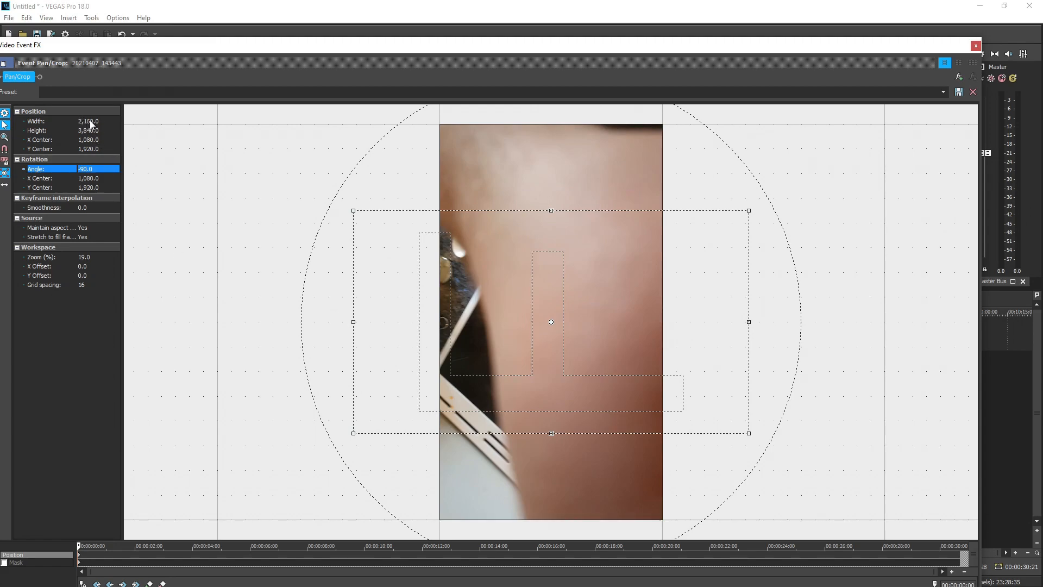
Set the section's crop frame to 3840 wide and 2160 high, and view the rotated footage at about 00:09:11.
{"action": "left_click", "coordinate": [87, 121]}
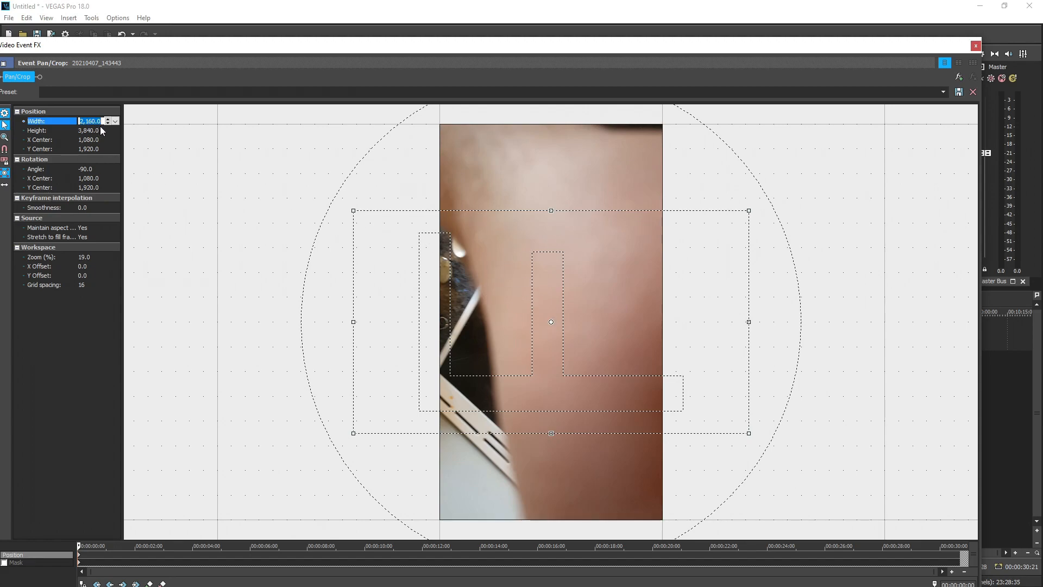
{"action": "type", "text": "3840"}
{"action": "left_click", "coordinate": [108, 119]}
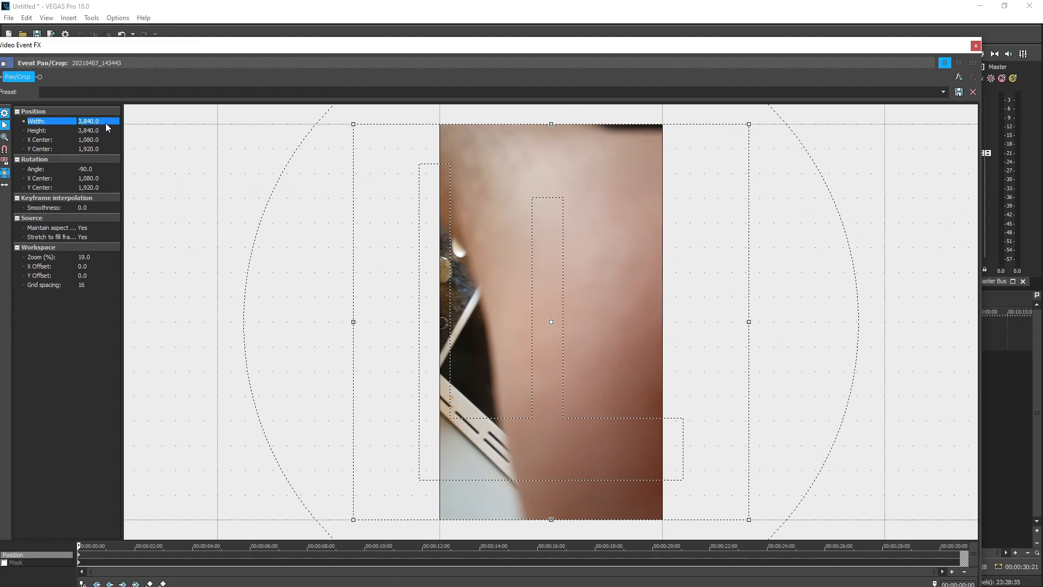
{"action": "left_click", "coordinate": [93, 130]}
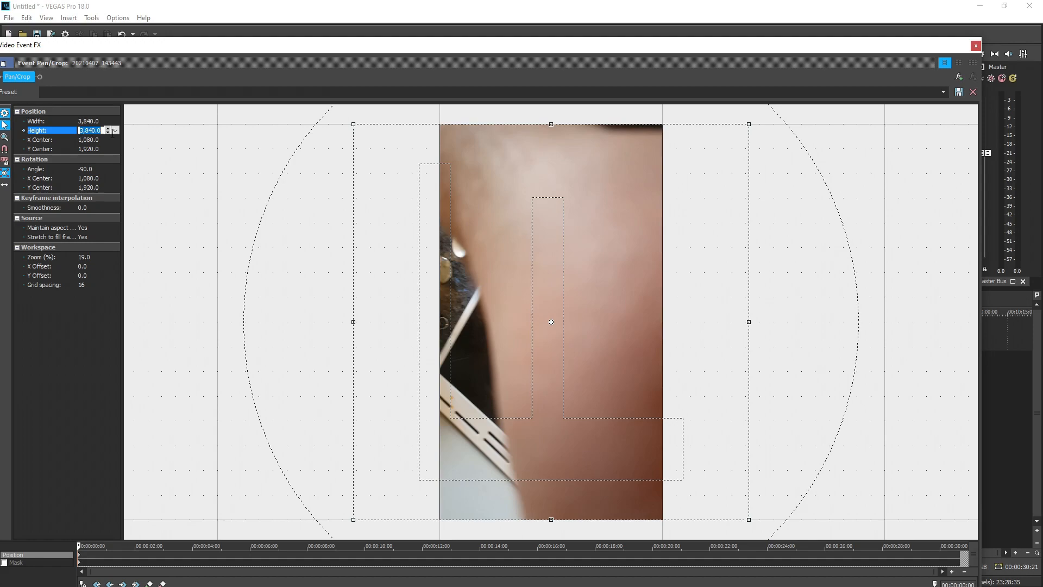
{"action": "type", "text": "2160"}
{"action": "left_click", "coordinate": [107, 128]}
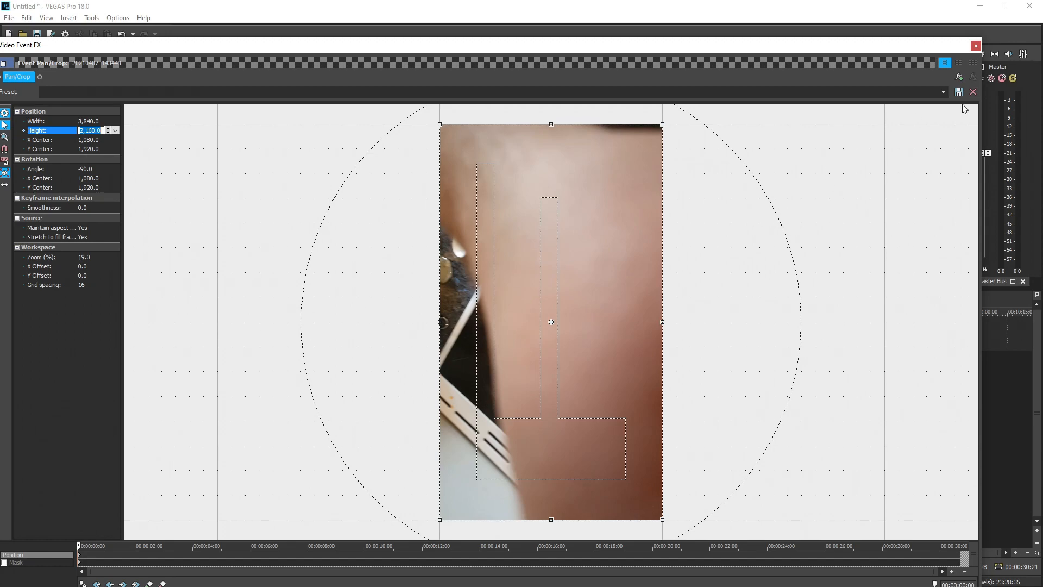
{"action": "left_click", "coordinate": [58, 90]}
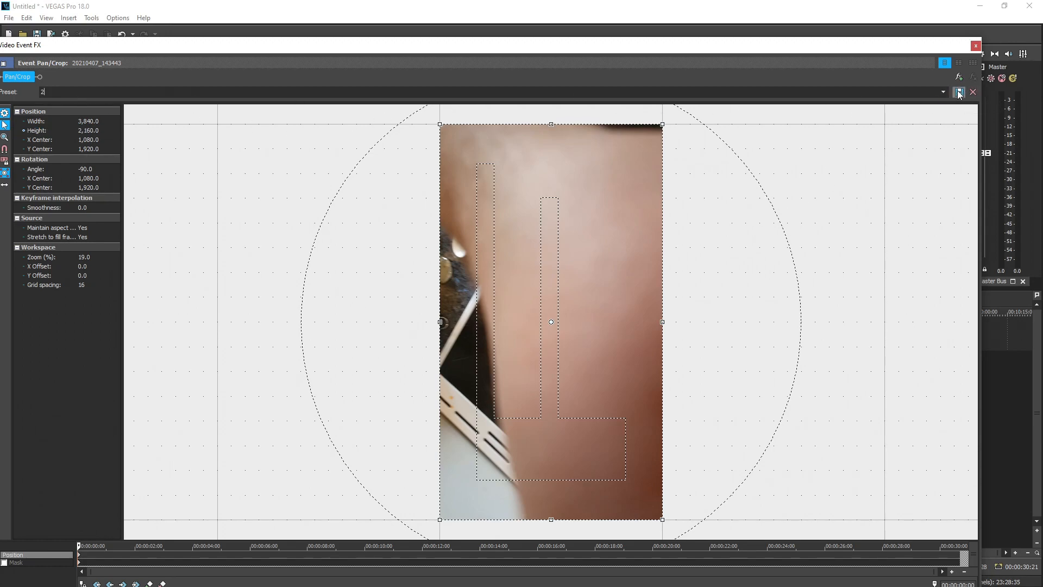
{"action": "left_click", "coordinate": [976, 47]}
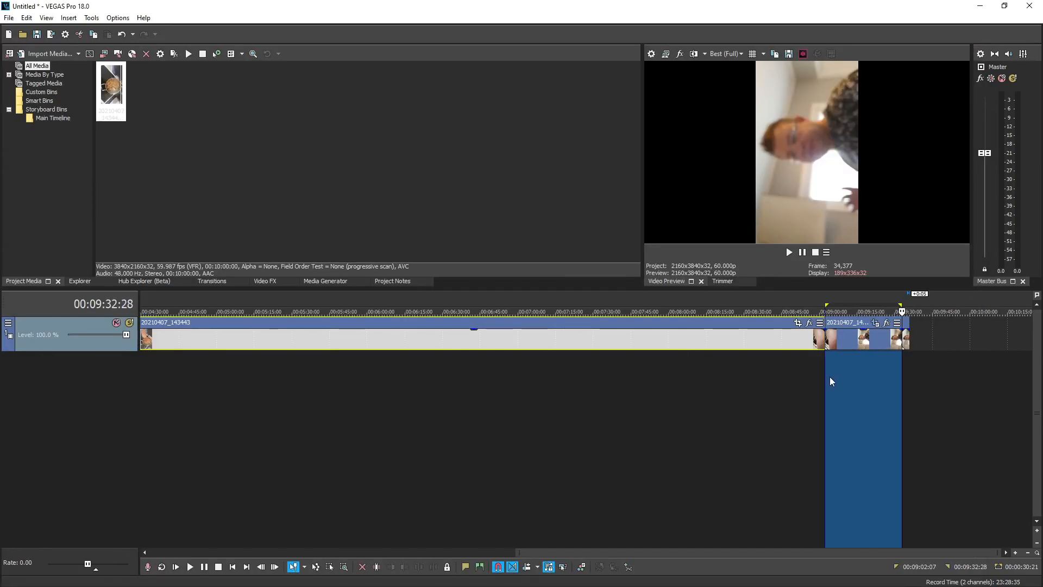
{"action": "left_click", "coordinate": [847, 342]}
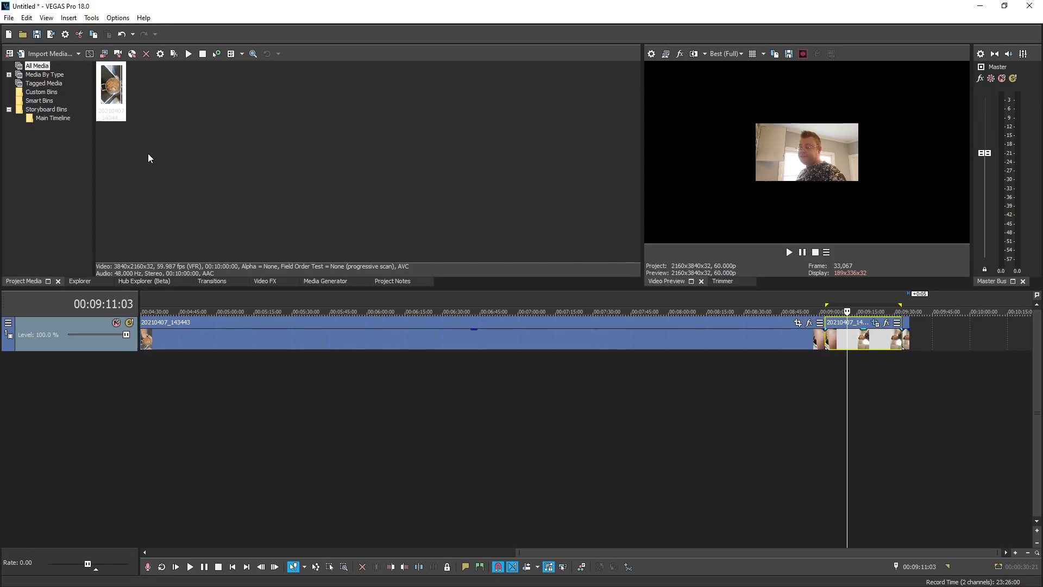
Set the project's video format to 1920x1080 with progressive scan and a frame rate of 60 fps.
{"action": "left_click", "coordinate": [9, 17]}
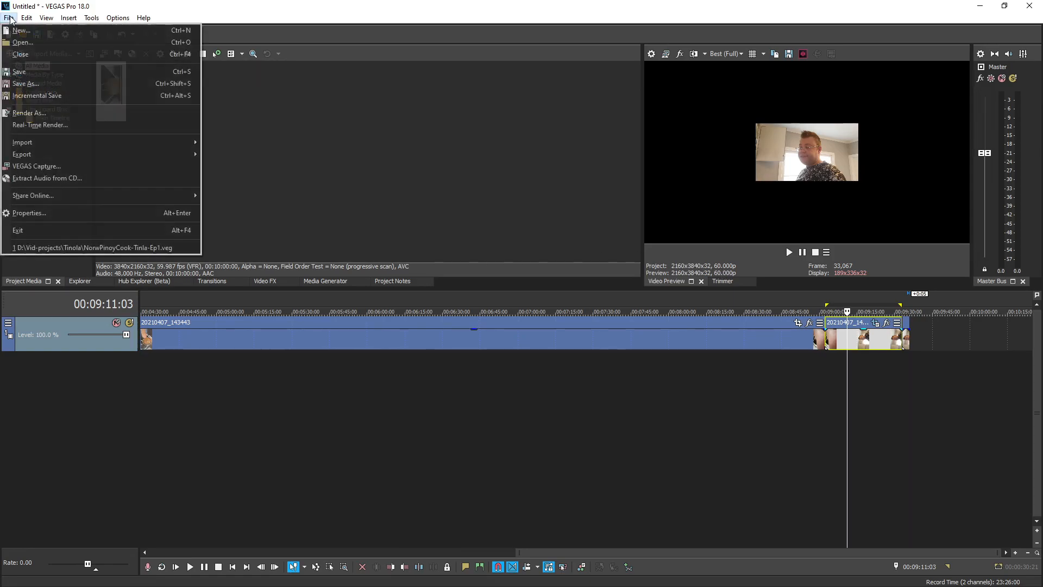
{"action": "left_click", "coordinate": [35, 213]}
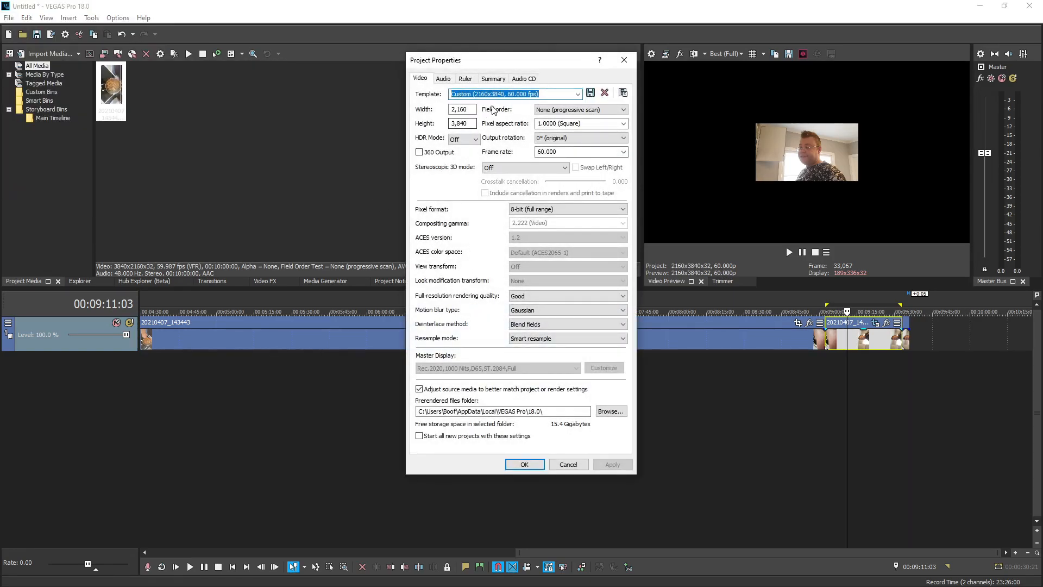
{"action": "left_click", "coordinate": [578, 95]}
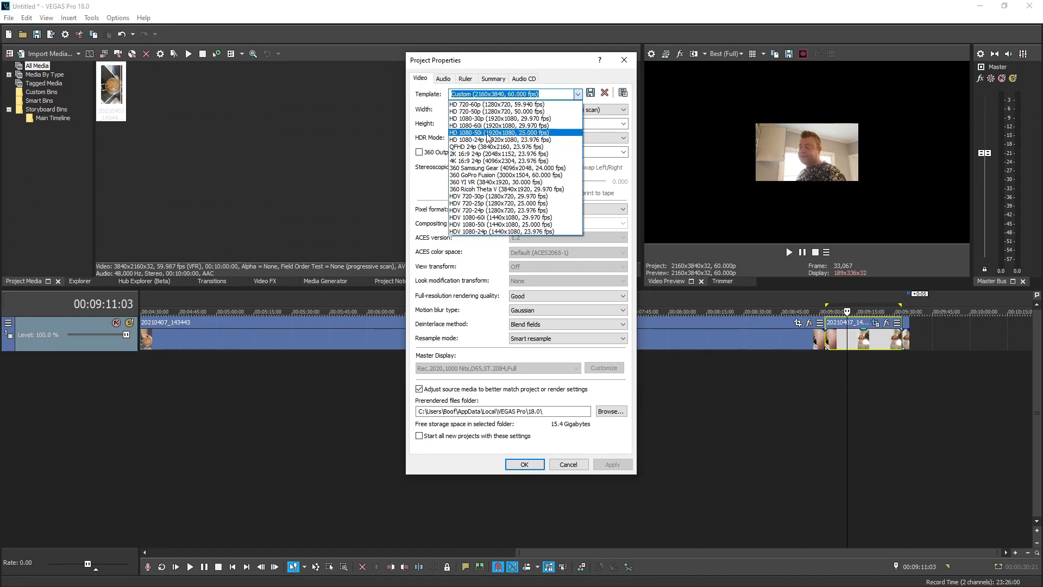
{"action": "left_click", "coordinate": [491, 126]}
{"action": "left_click", "coordinate": [576, 110]}
{"action": "left_click", "coordinate": [549, 133]}
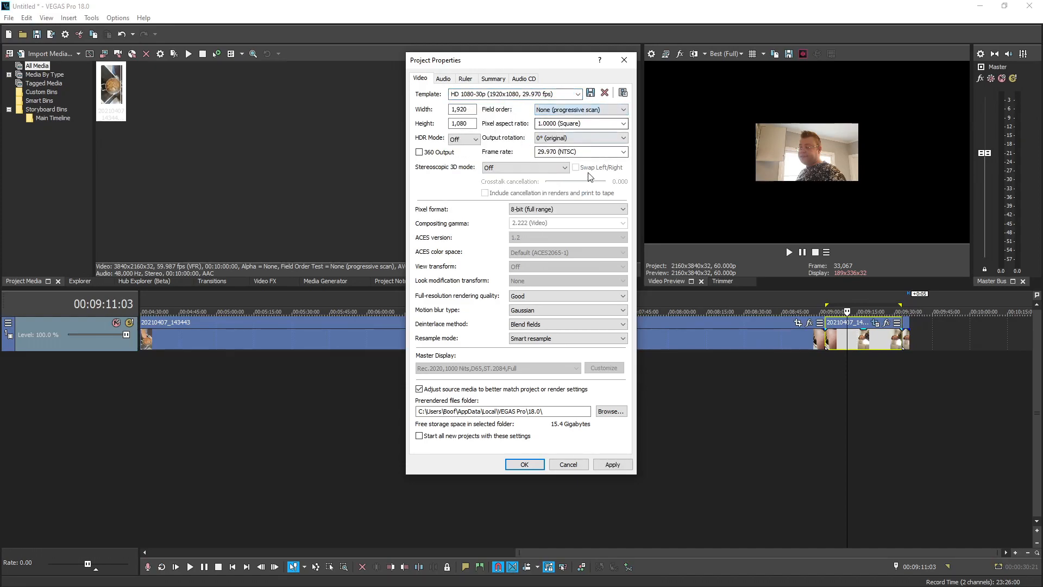
{"action": "key", "text": "Tab"}
{"action": "type", "text": "60"}
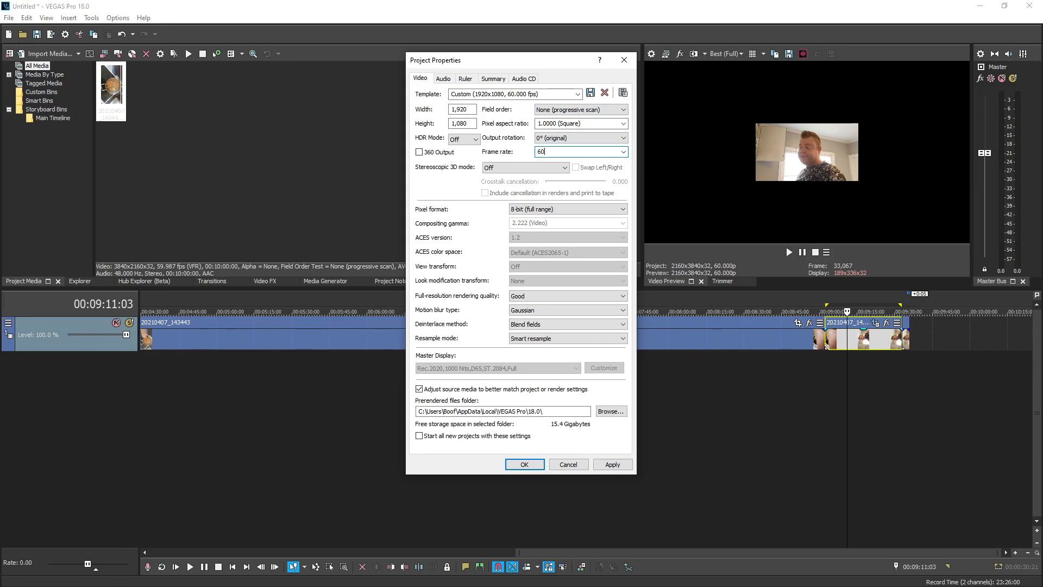
{"action": "key", "text": "Return"}
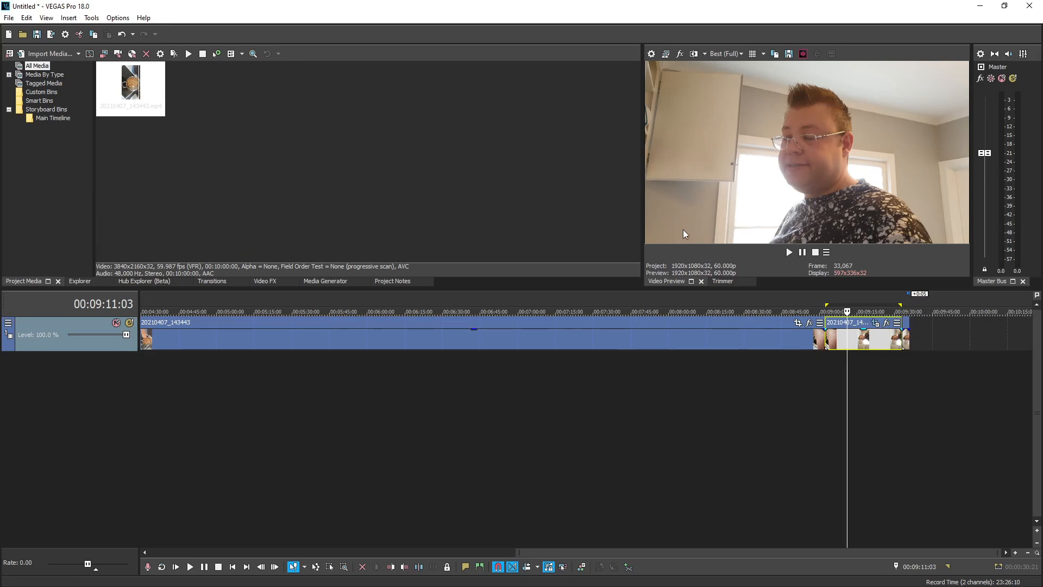
Play the footage across both splits to examine the orientation before, within and after the rotated section.
{"action": "left_click", "coordinate": [804, 344]}
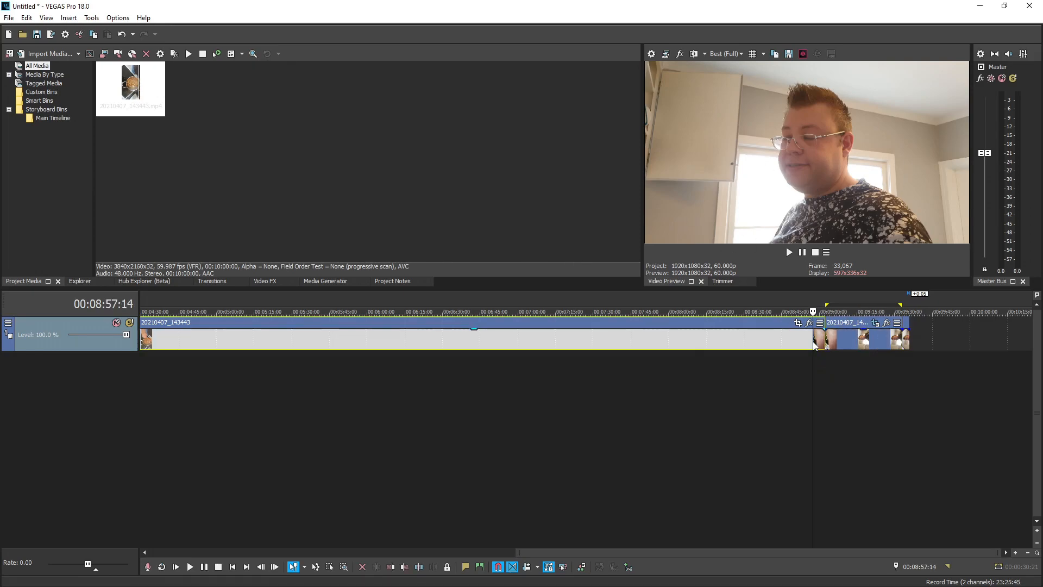
{"action": "key", "text": "space"}
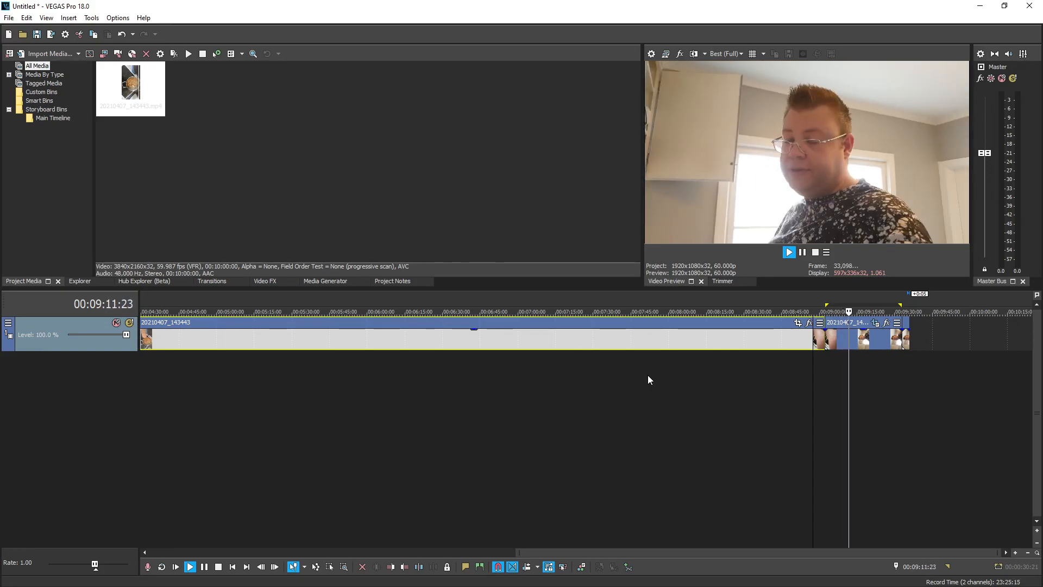
{"action": "key", "text": "space"}
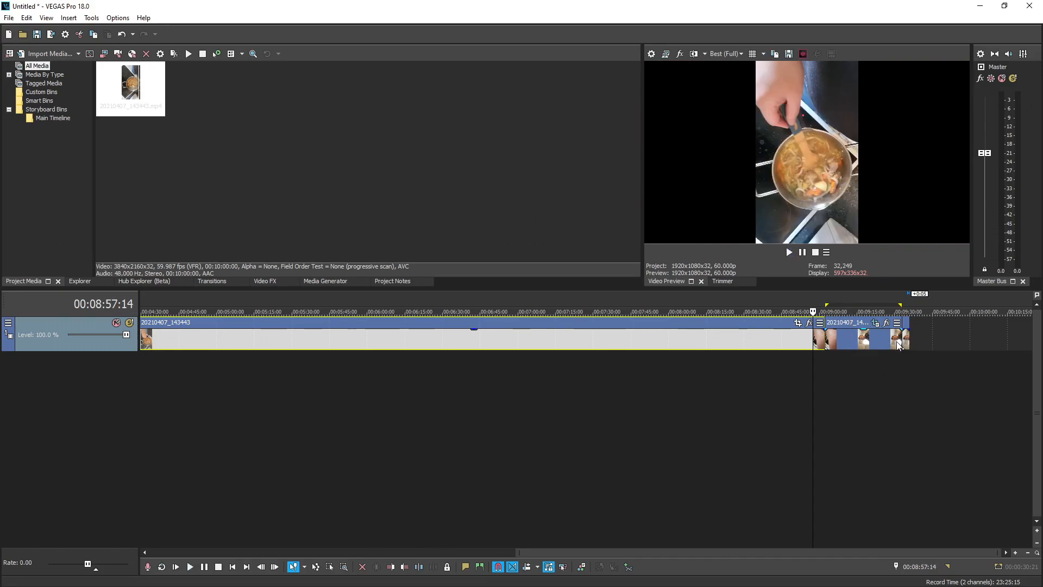
{"action": "left_click", "coordinate": [898, 346]}
{"action": "key", "text": "space"}
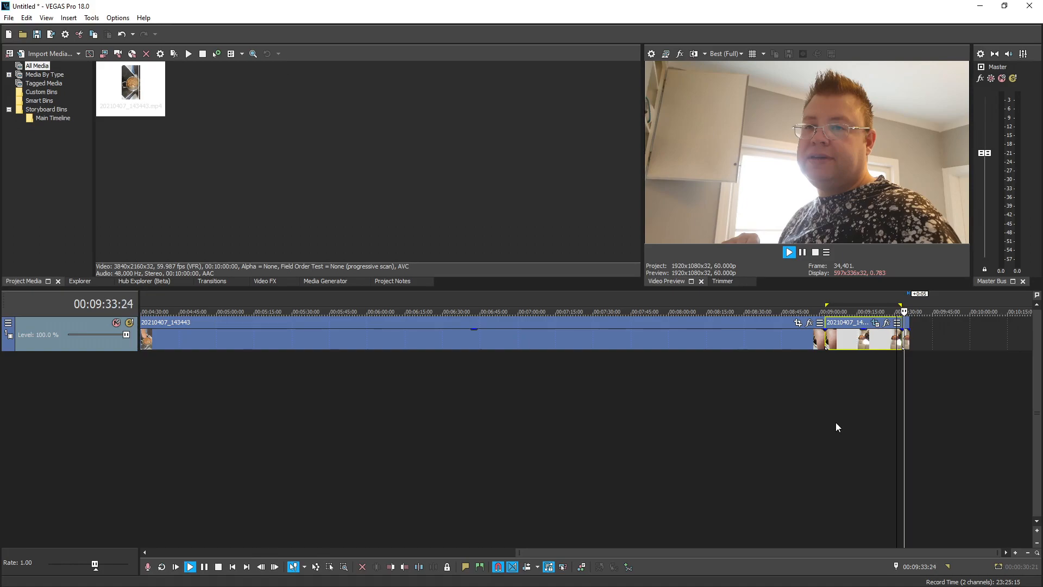
{"action": "key", "text": "space"}
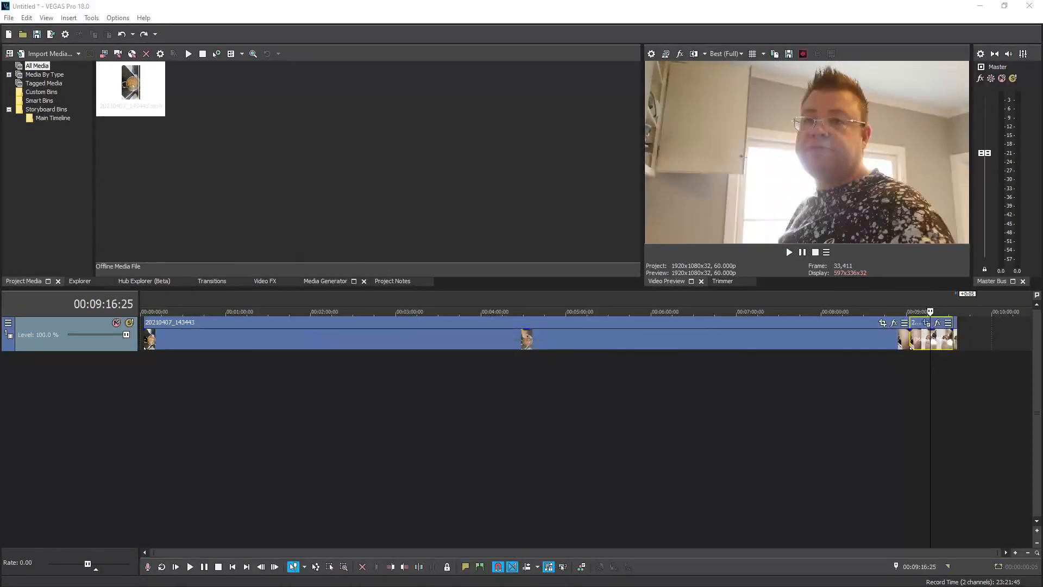